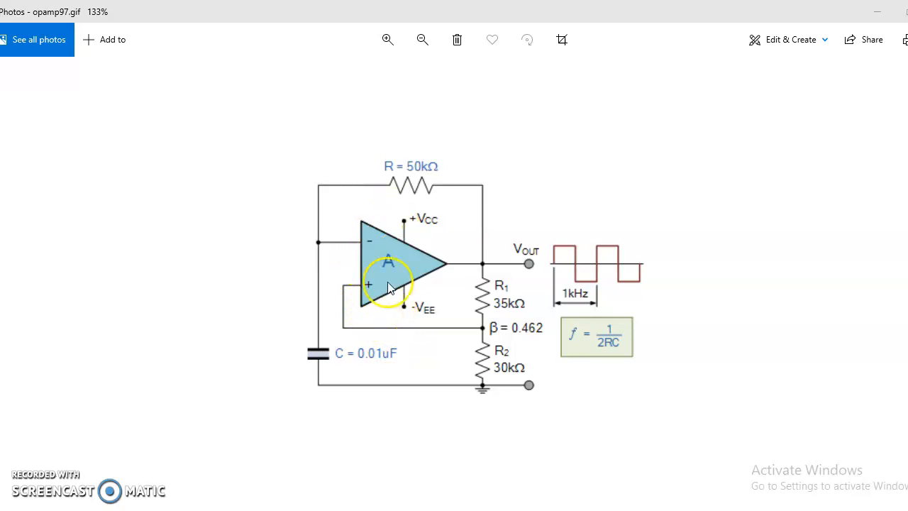
Step: Switch to Proteus 8 Professional and start a new project named astablemv.pdsprj in the Documents folder
mouse_move(599, 510)
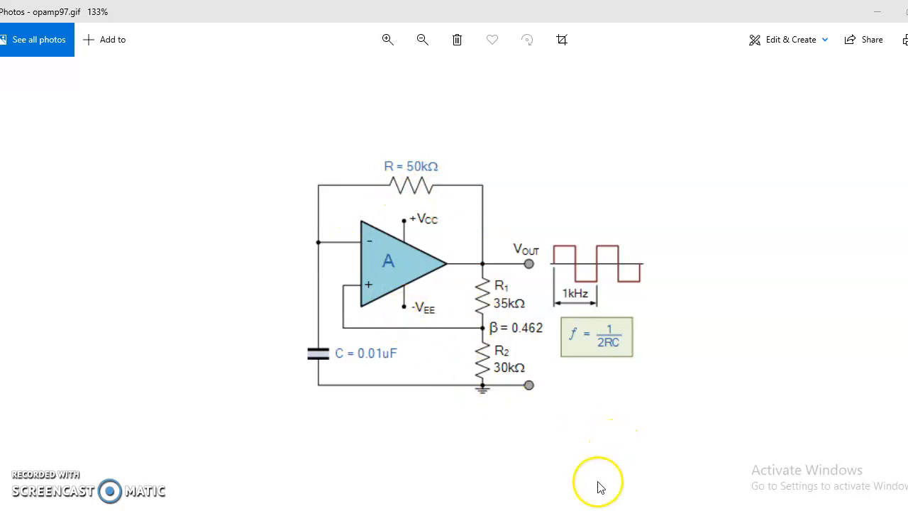
click(589, 425)
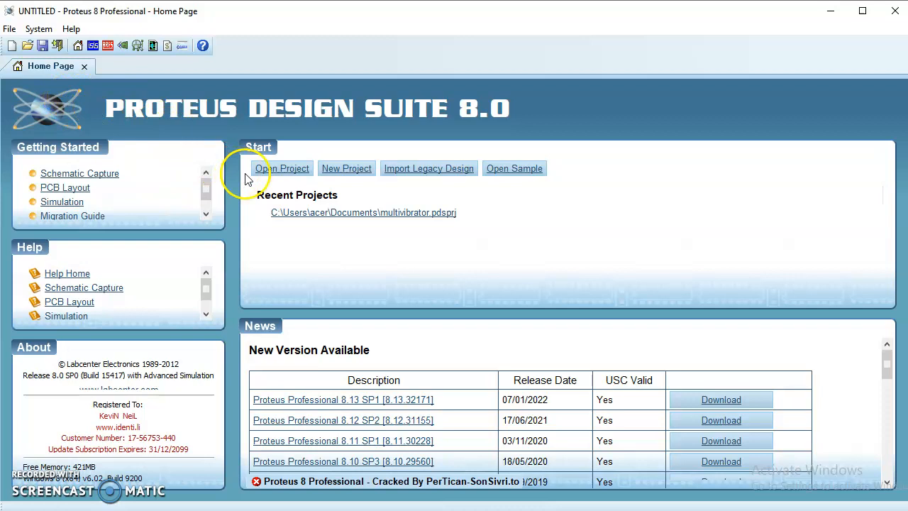
click(352, 176)
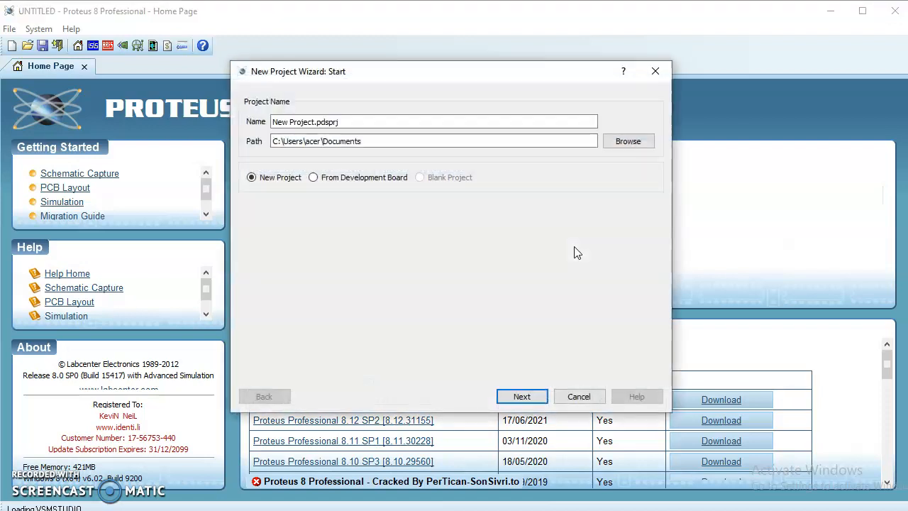
click(310, 122)
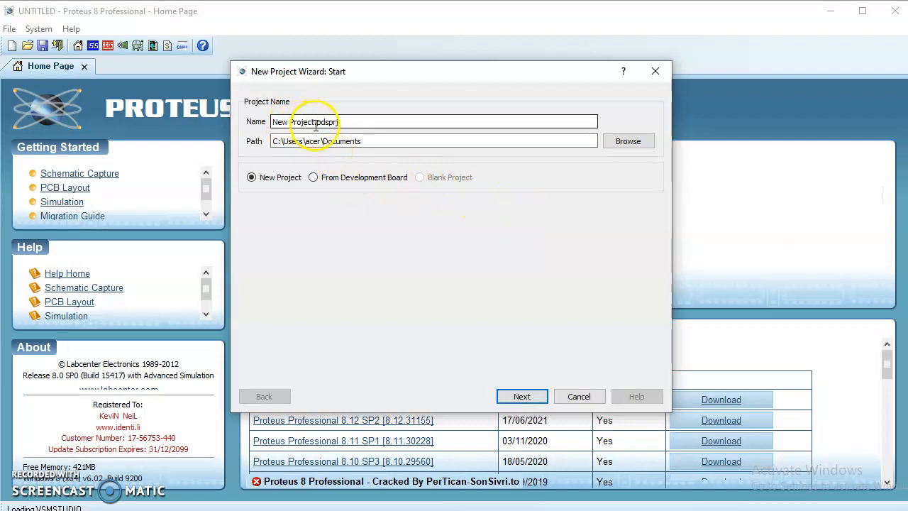
drag(315, 124, 265, 124)
text(astablemv)
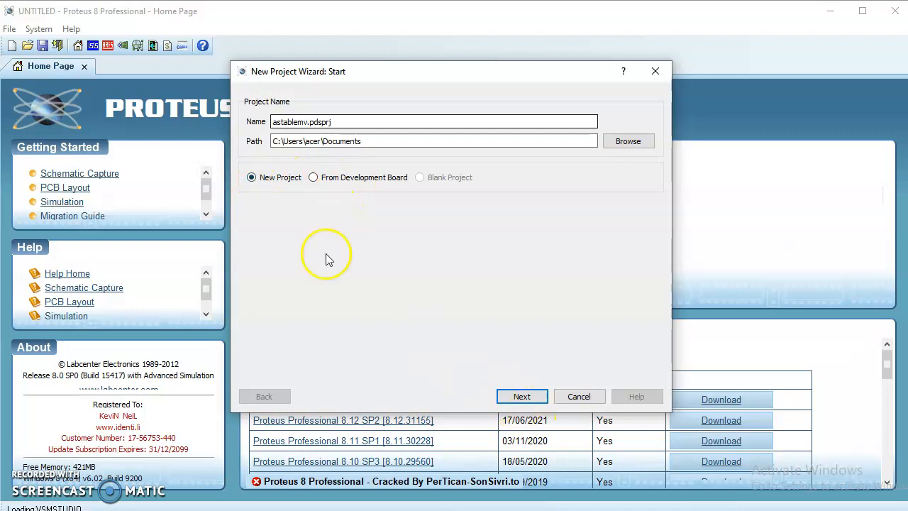
click(521, 397)
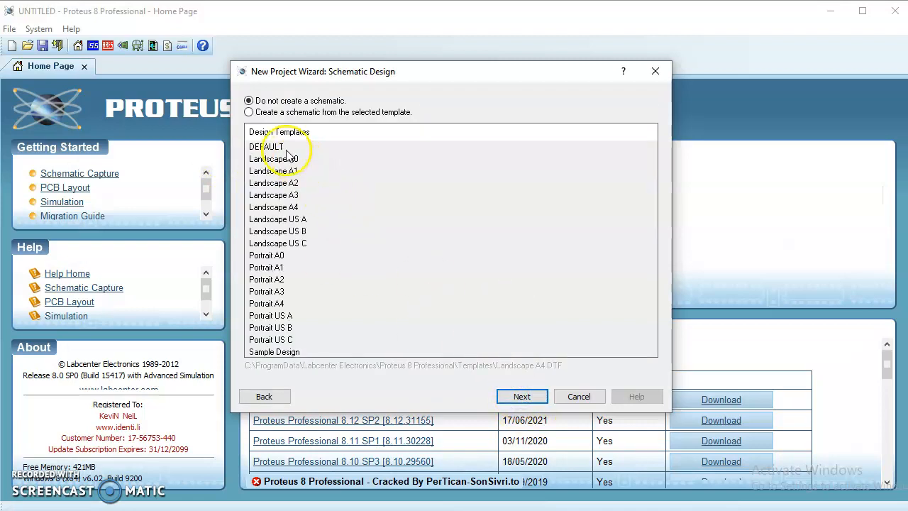
Step: Include a schematic in the new project, based on the DEFAULT design template
click(249, 113)
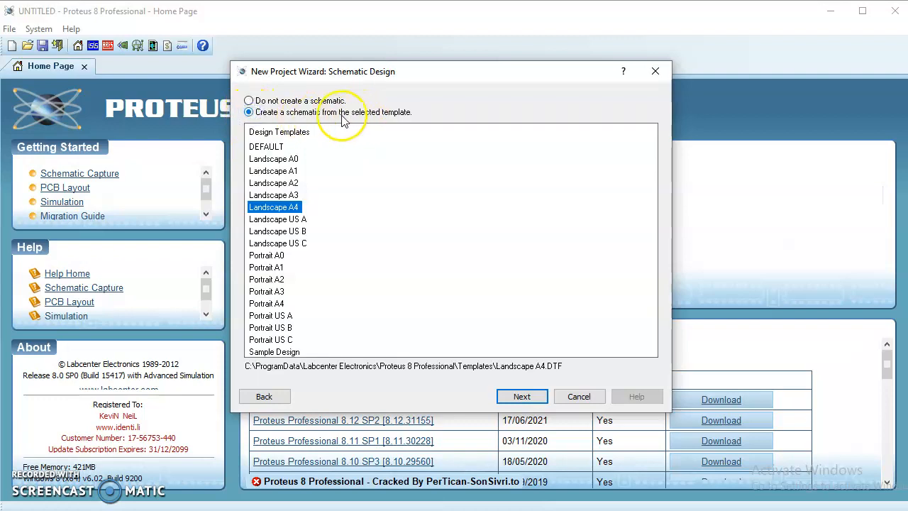
click(273, 148)
click(532, 397)
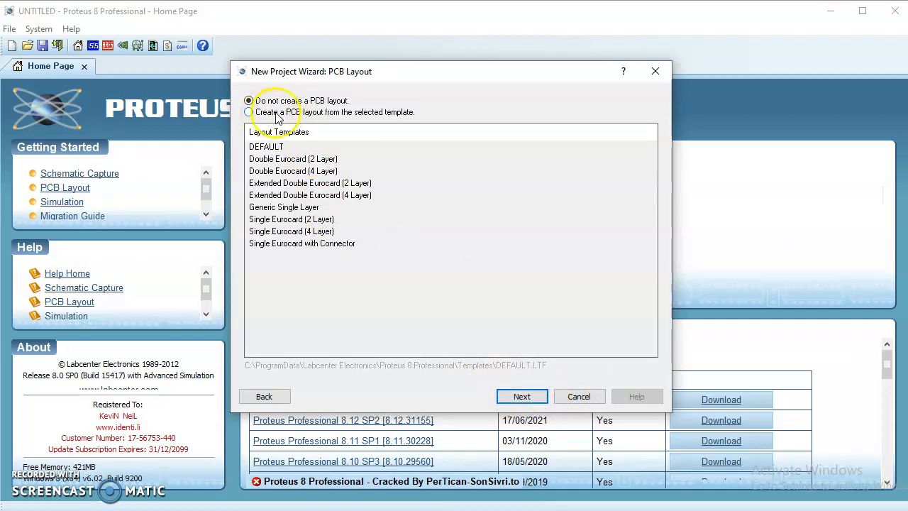
Step: Include a PCB layout based on the DEFAULT template and finish creating the project without firmware
click(249, 112)
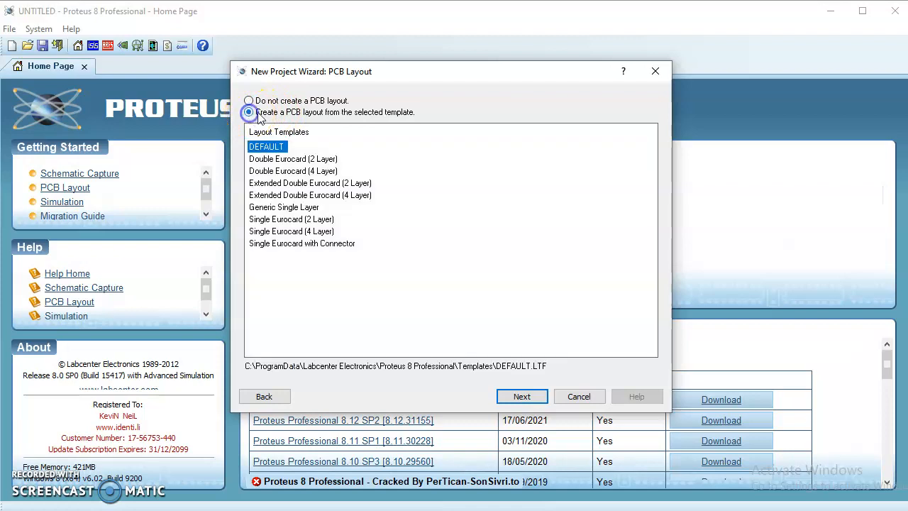
click(275, 147)
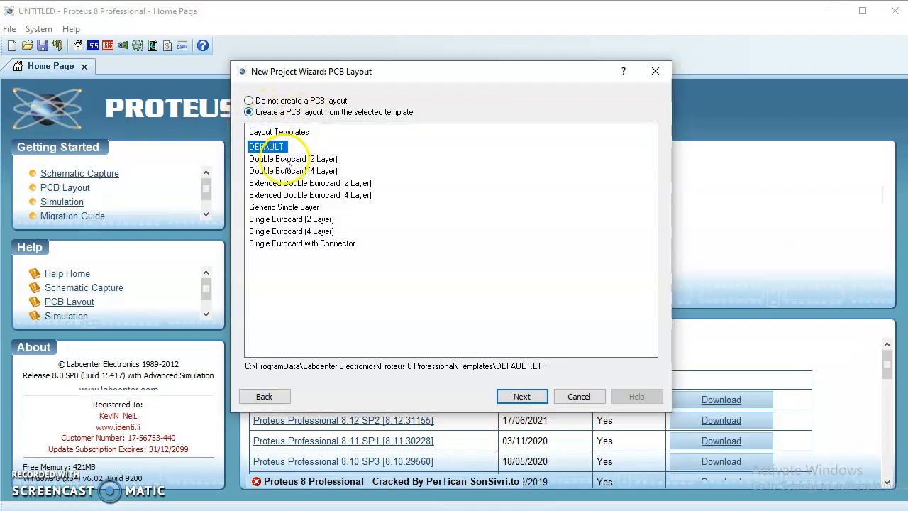
click(528, 394)
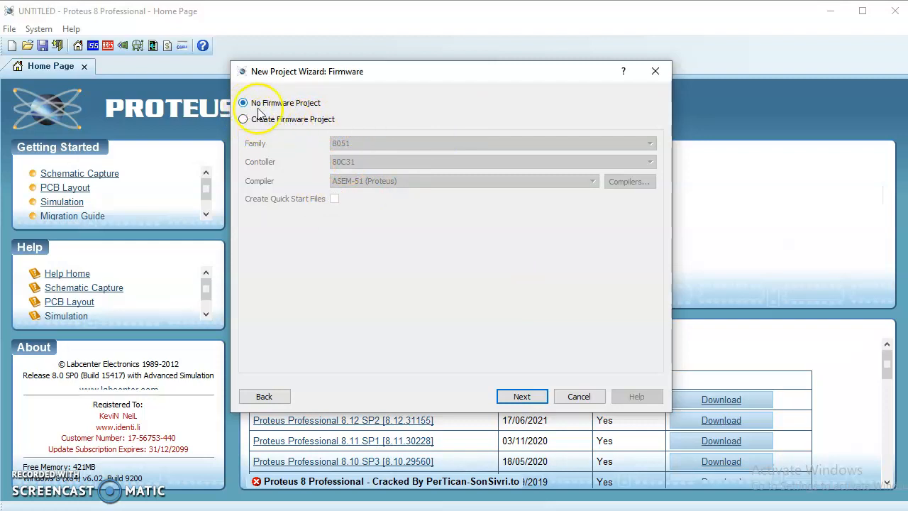
click(535, 399)
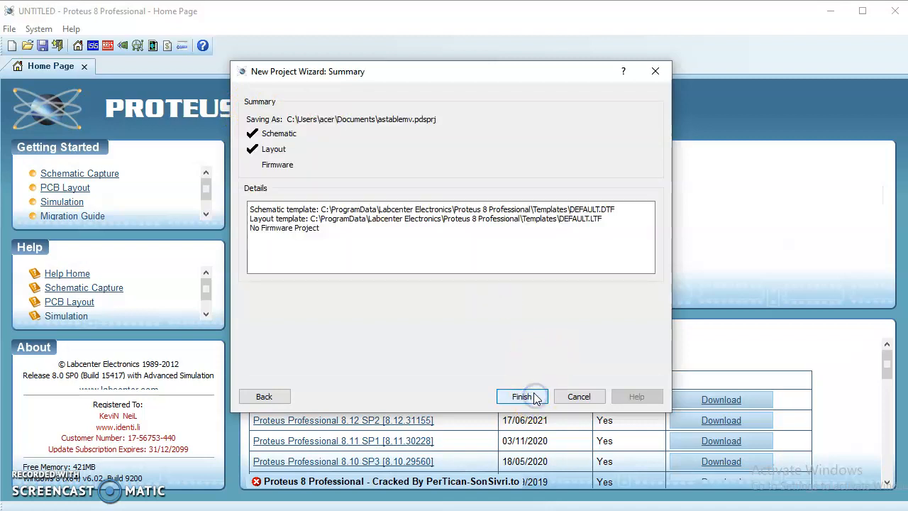
click(529, 397)
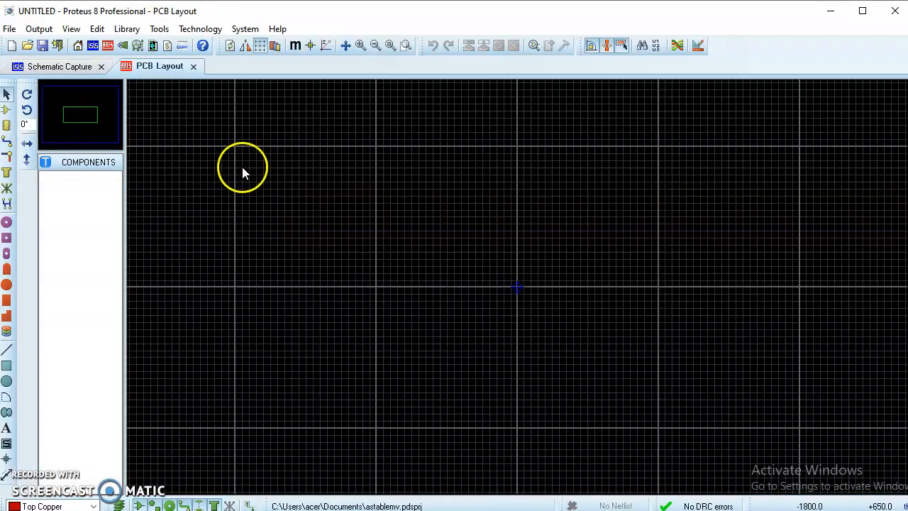
Step: In the schematic, search the device library for 741 and add the 741 operational amplifier to the device list
click(74, 68)
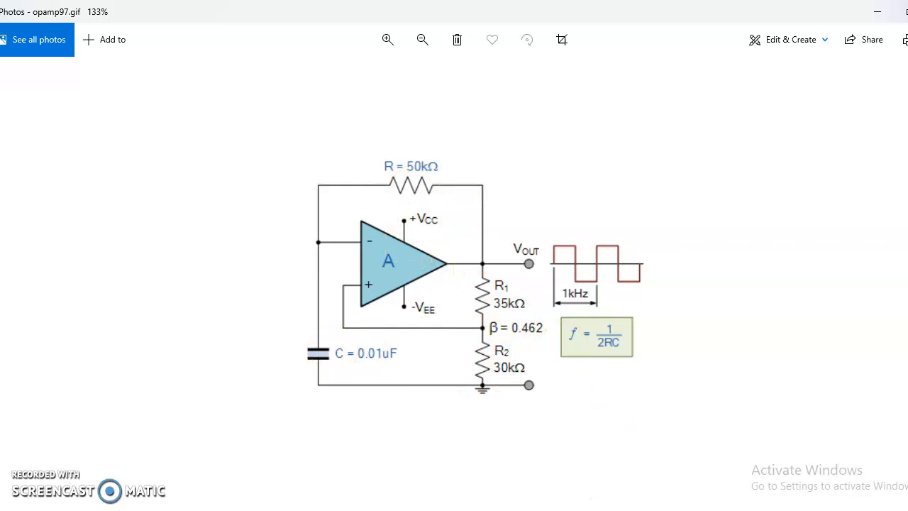
click(622, 482)
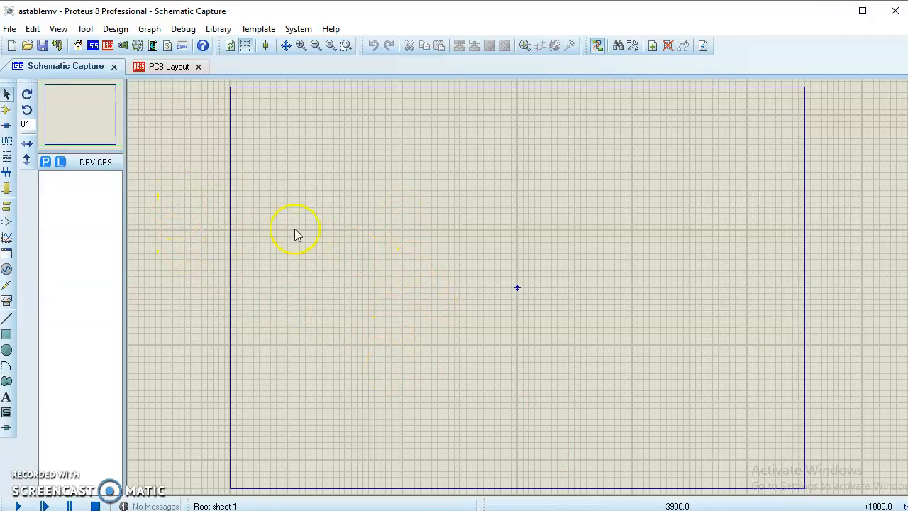
click(46, 163)
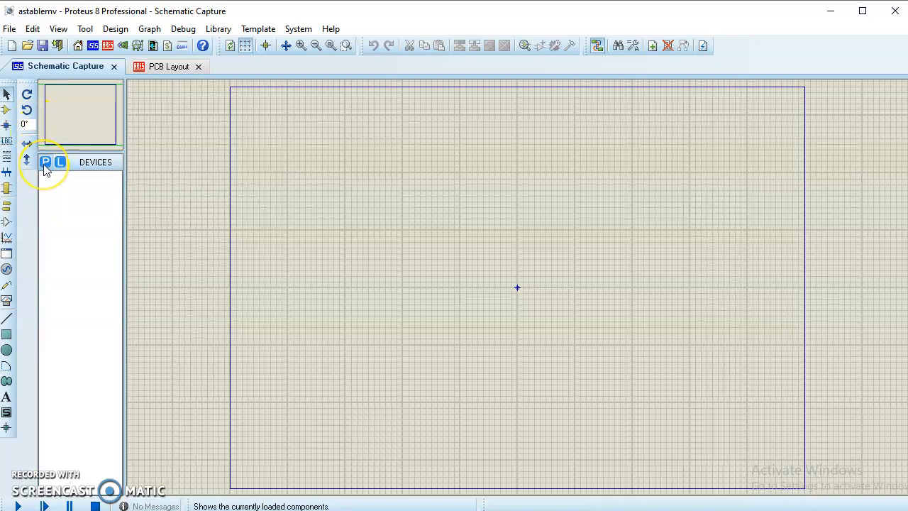
click(46, 163)
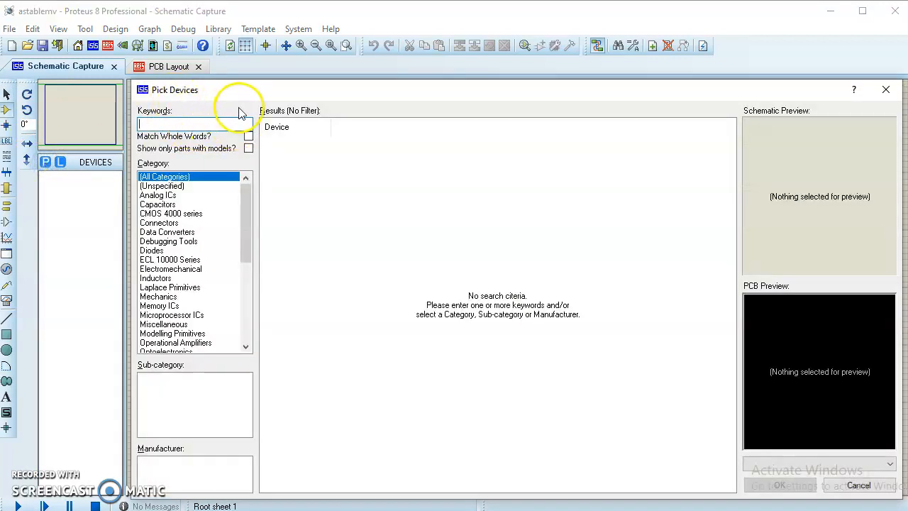
click(175, 126)
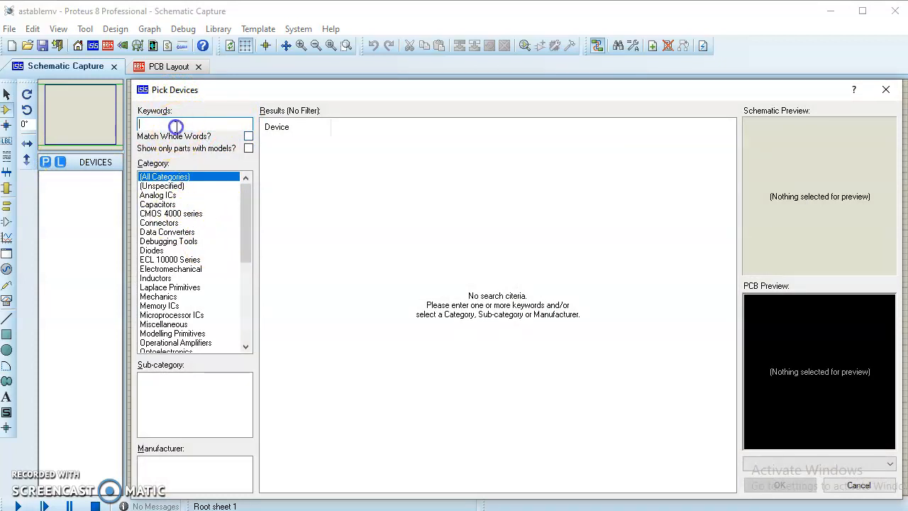
text(741)
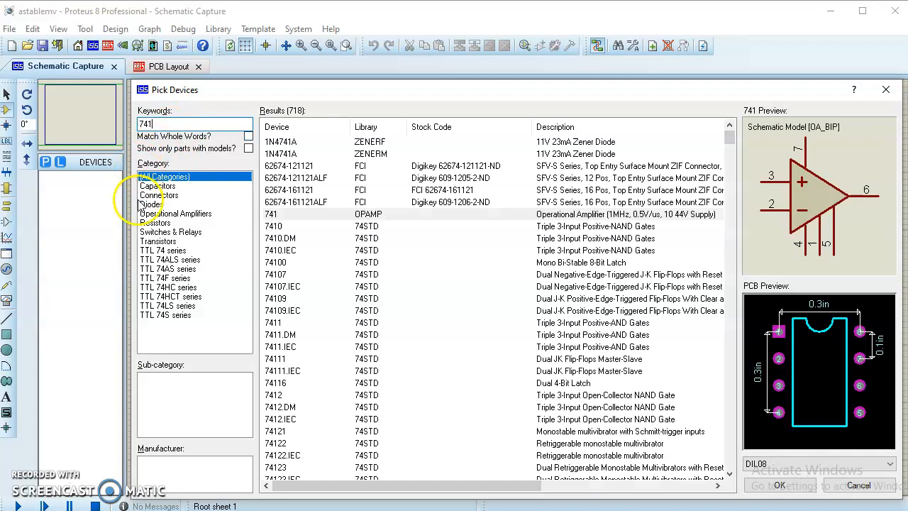
click(273, 217)
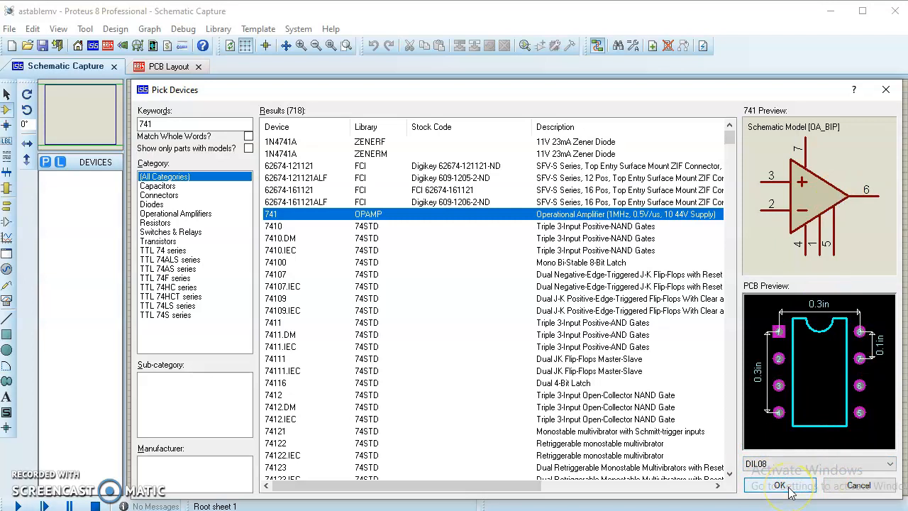
double_click(272, 216)
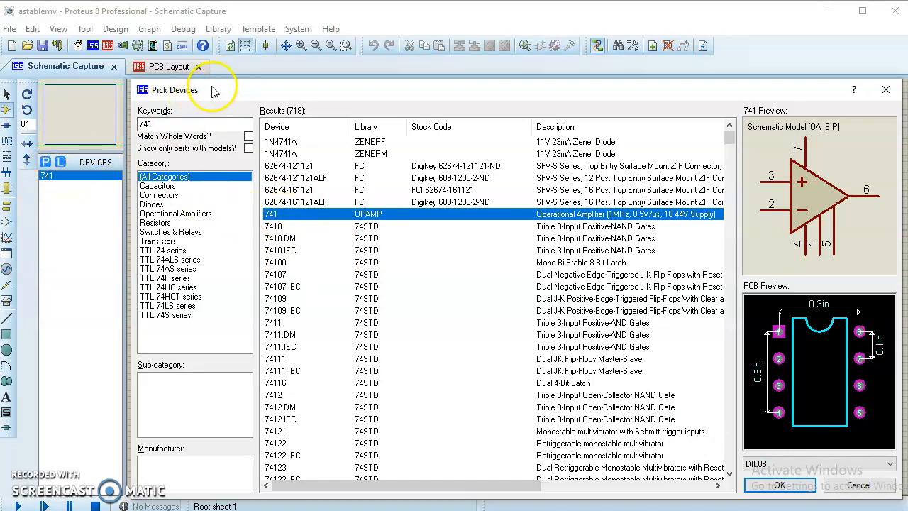
Step: Search the library for resistor, narrow it to the Generic sub-category of Resistors, and add RES to the device list
click(659, 509)
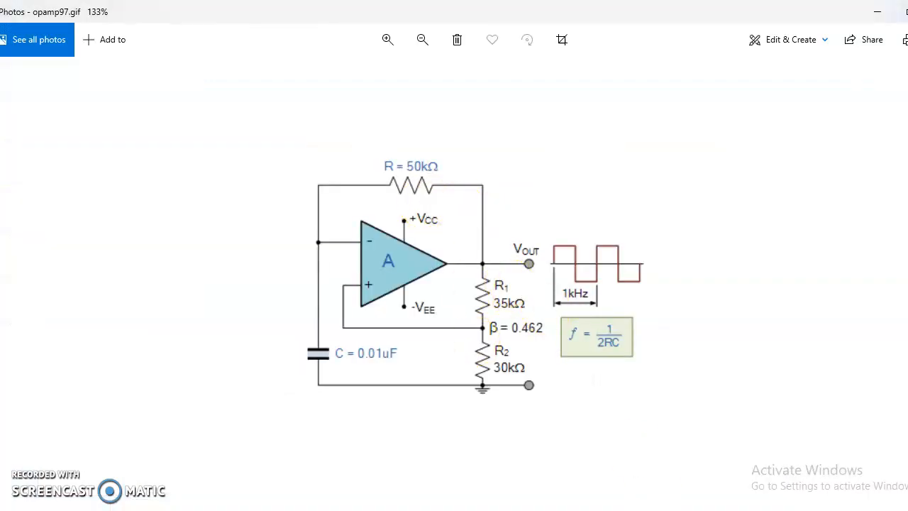
click(609, 509)
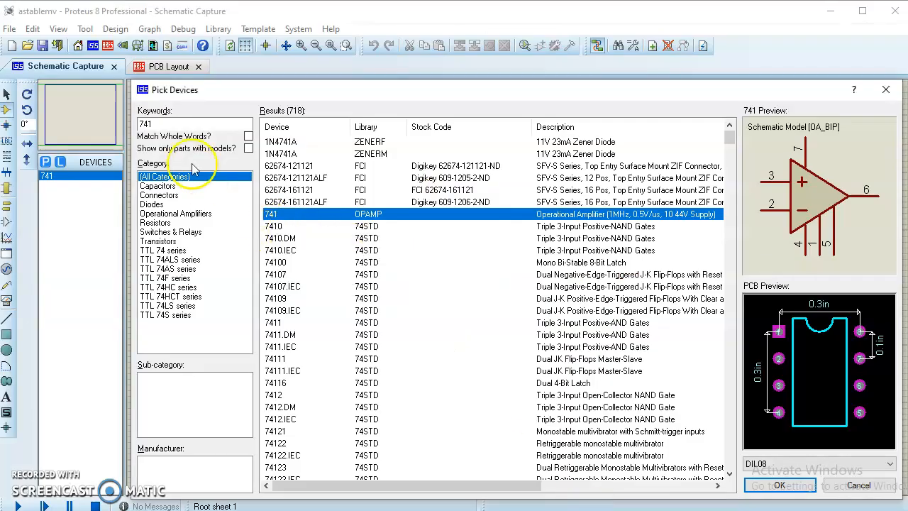
drag(167, 124, 119, 126)
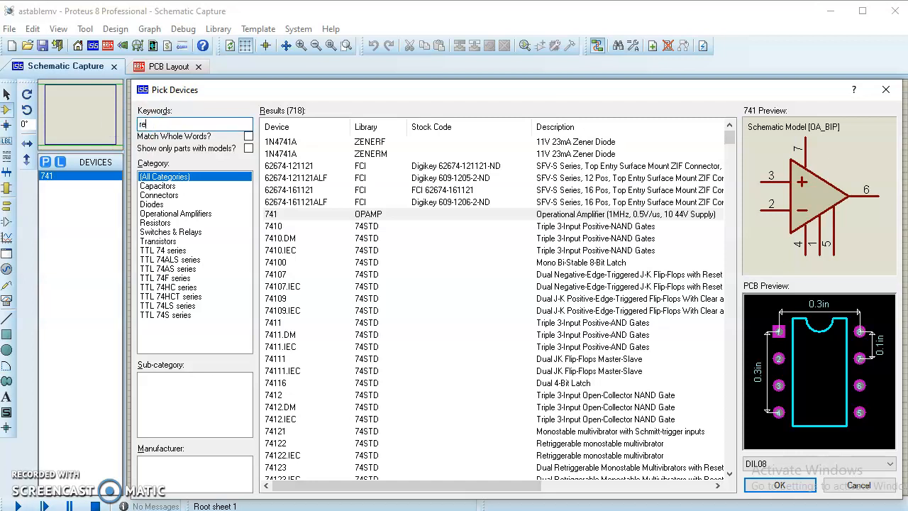
text(resist)
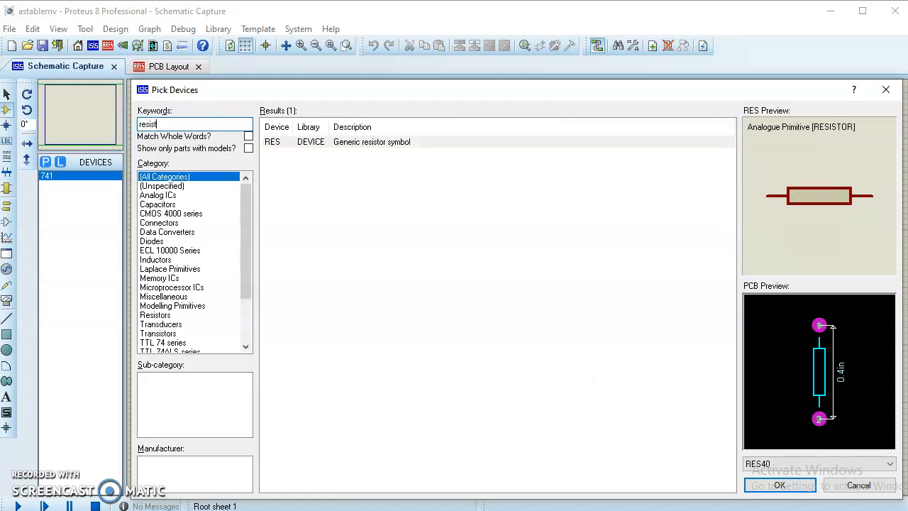
text(or)
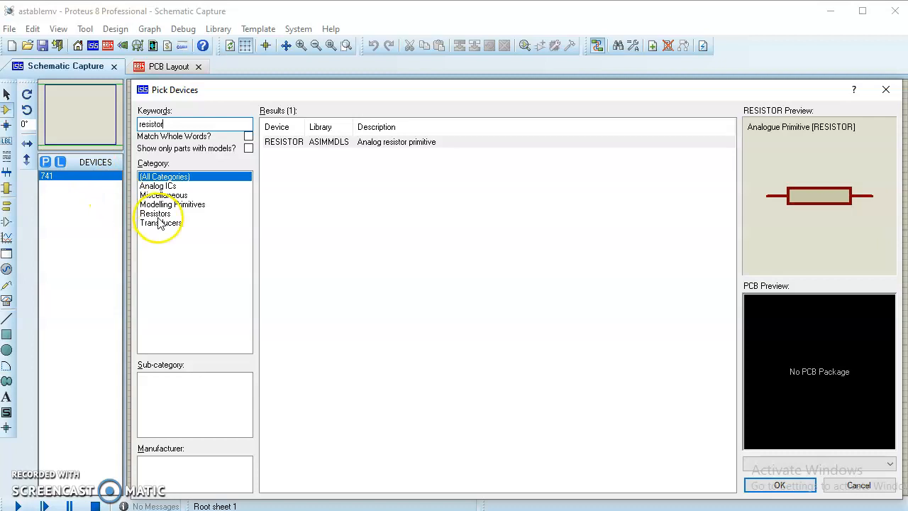
click(154, 214)
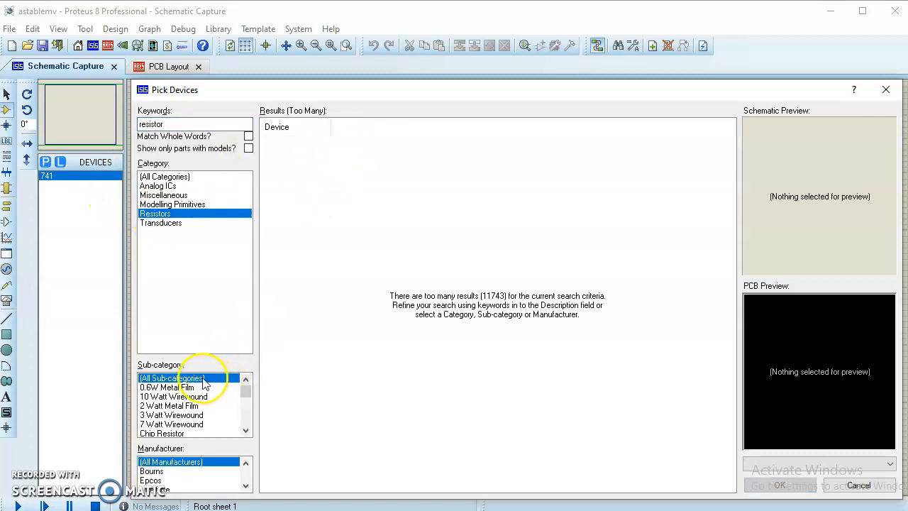
scroll(232, 402, down, 5)
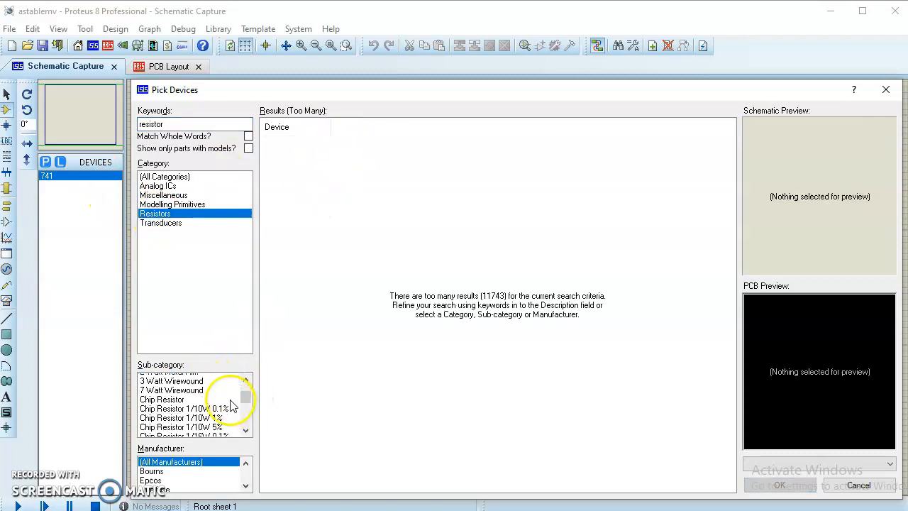
scroll(229, 405, down, 2)
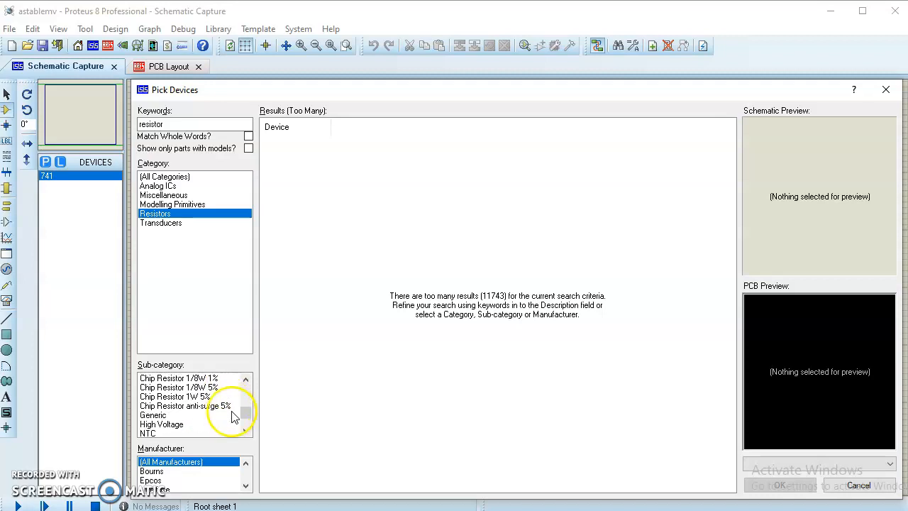
click(153, 415)
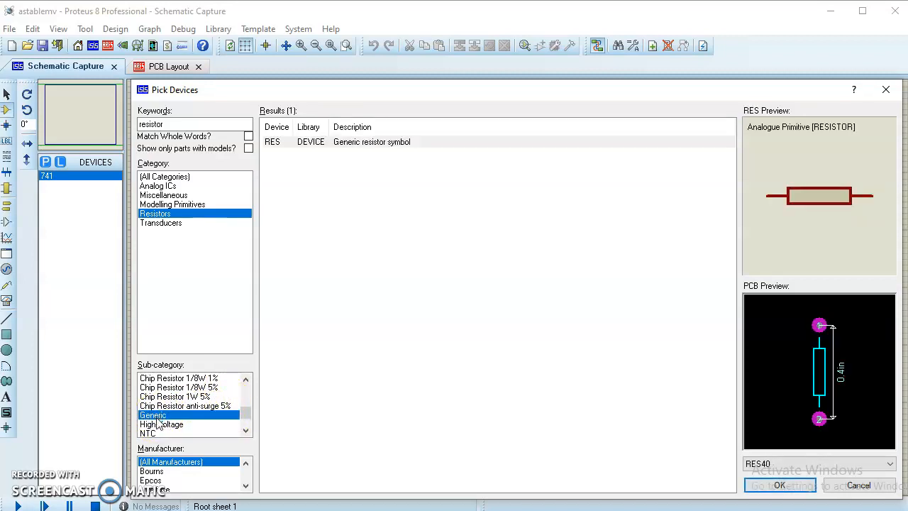
click(281, 144)
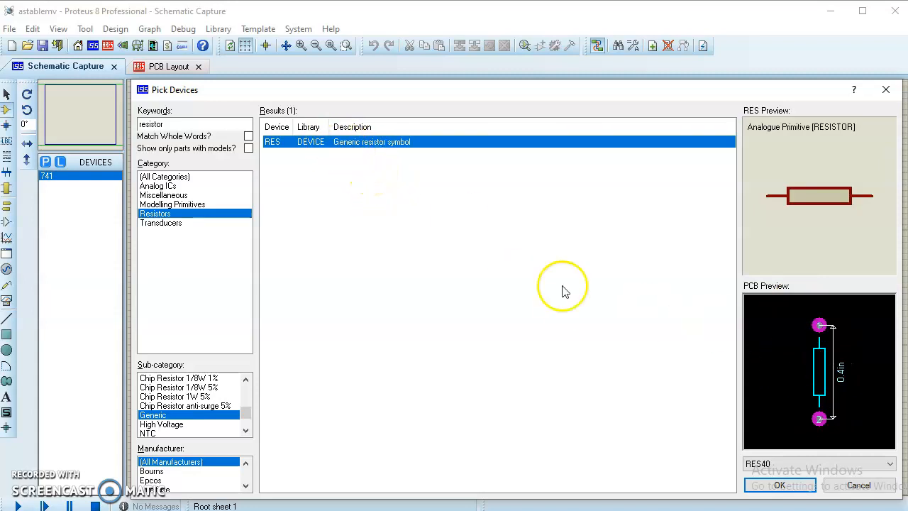
double_click(335, 147)
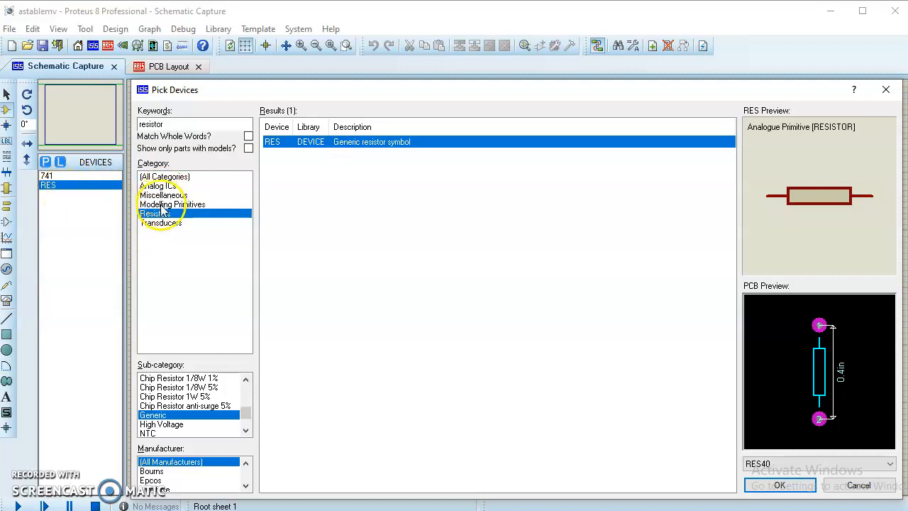
Step: Check the capacitor in the reference circuit image, search the device library for capa, and limit the results to the Capacitors category
key(alt+Tab)
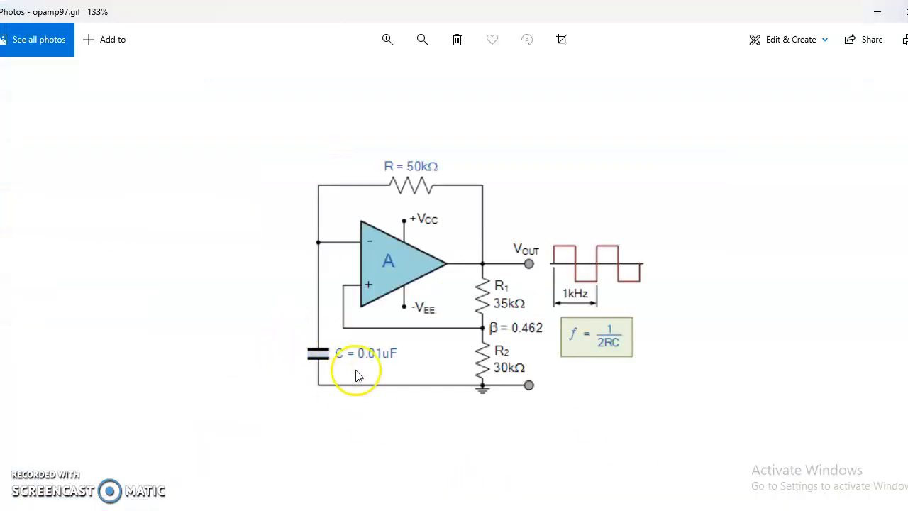
key(alt+Tab)
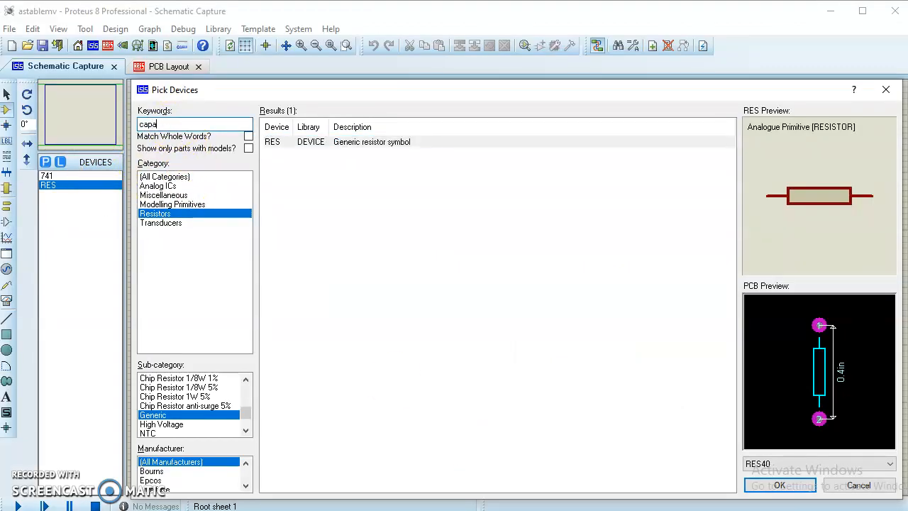
click(157, 194)
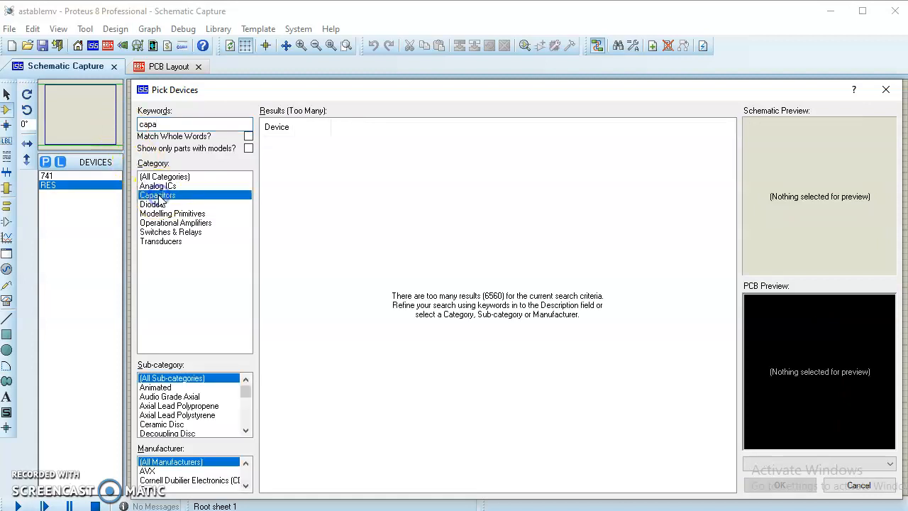
Step: Narrow the capacitor results to the Generic sub-category, checking the reference circuit image for the capacitor type
scroll(178, 404, down, 6)
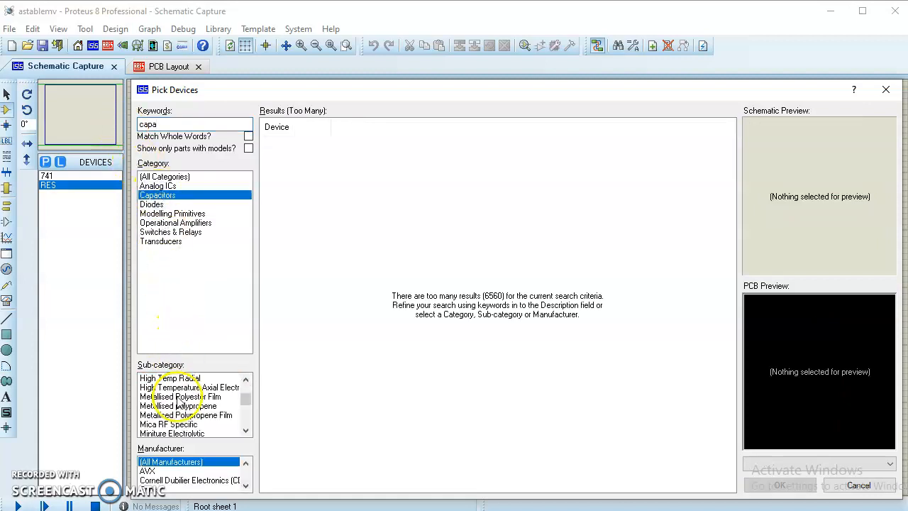
scroll(179, 408, down, 3)
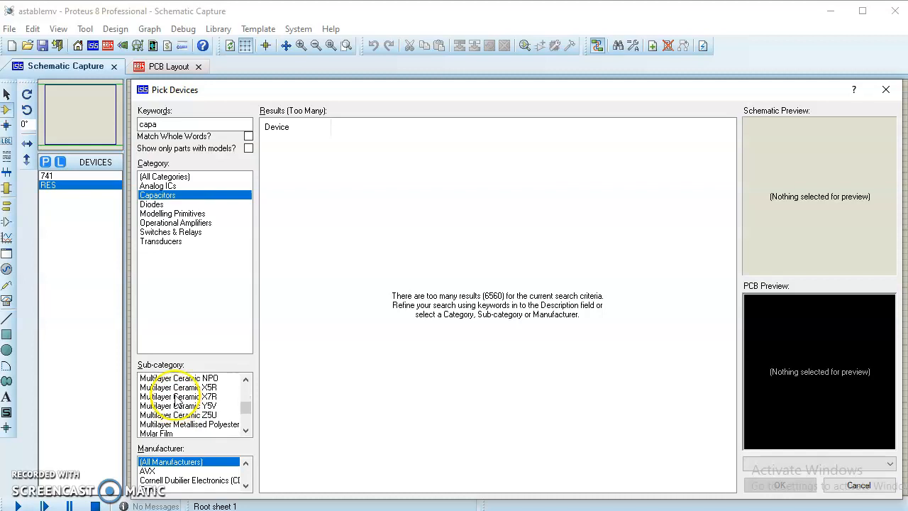
scroll(175, 420, down, 3)
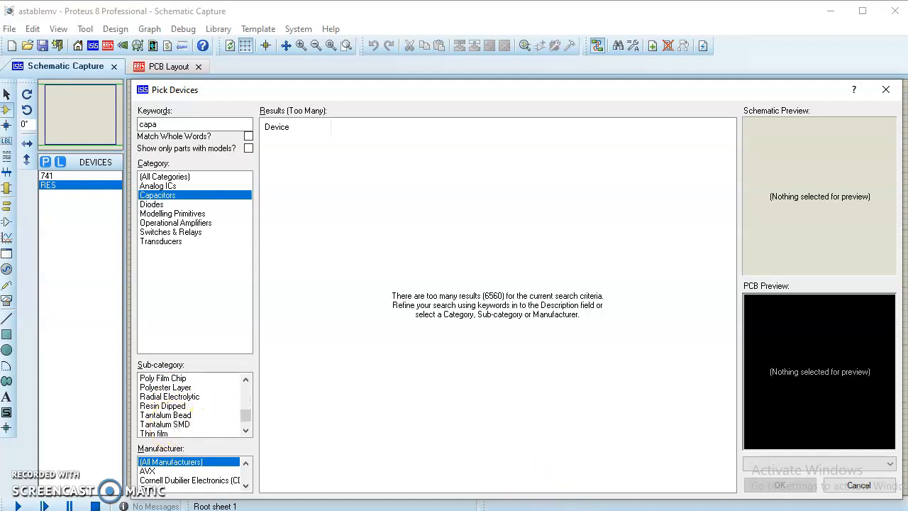
click(546, 509)
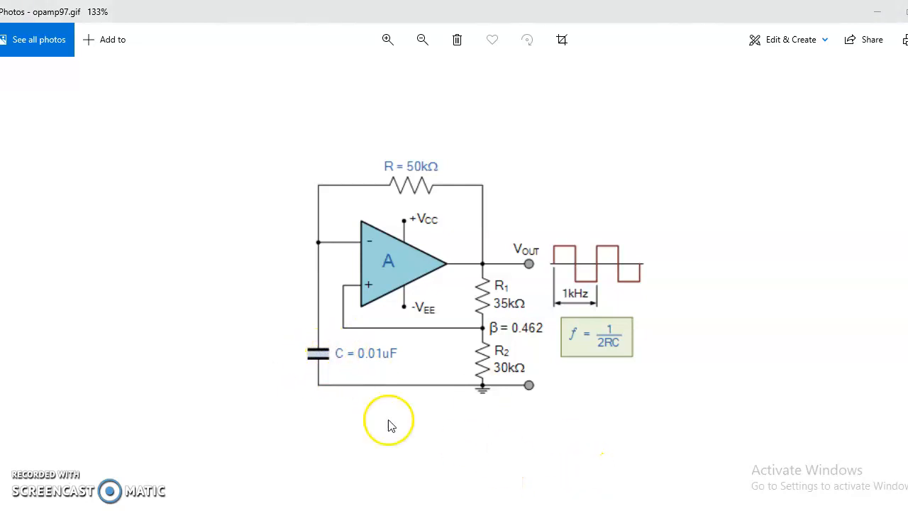
click(606, 509)
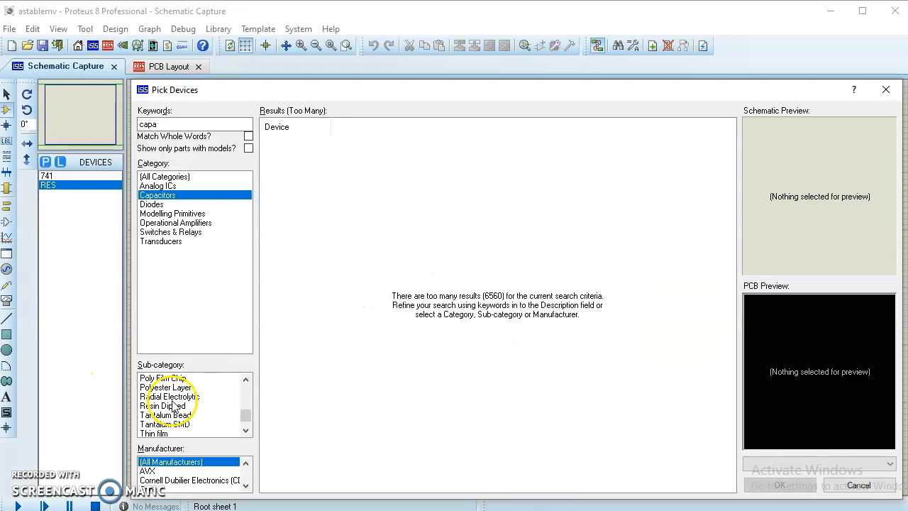
scroll(177, 407, down, 1)
scroll(167, 418, up, 5)
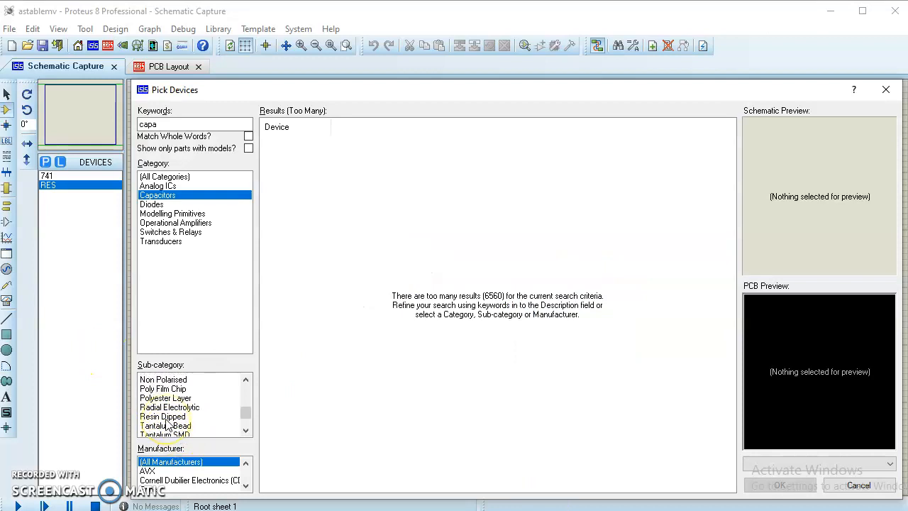
scroll(166, 408, up, 5)
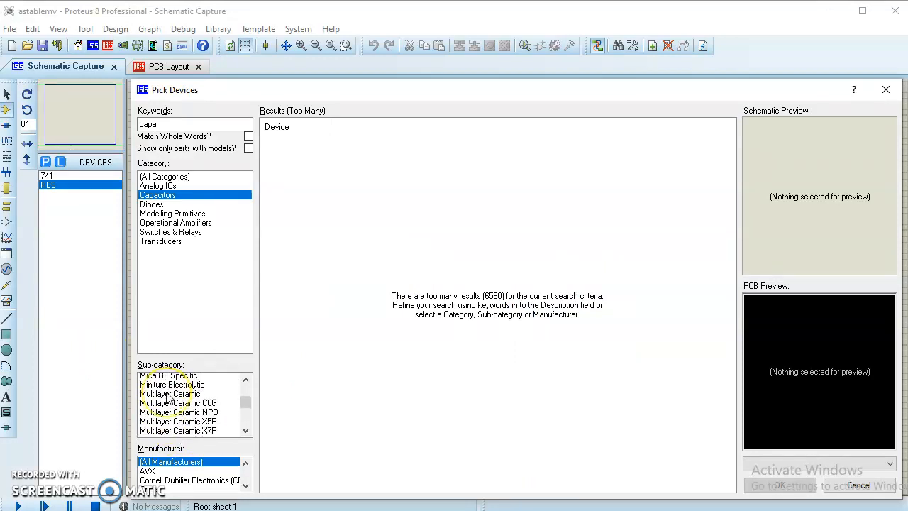
scroll(168, 401, down, 1)
click(153, 423)
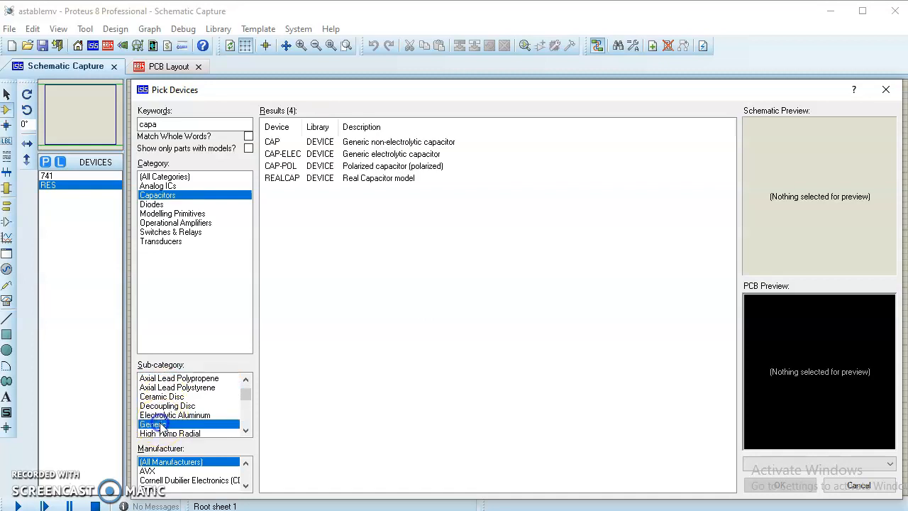
Step: Preview the CAP and CAP-ELEC capacitors and add the generic electrolytic CAP-ELEC to the device list
click(273, 142)
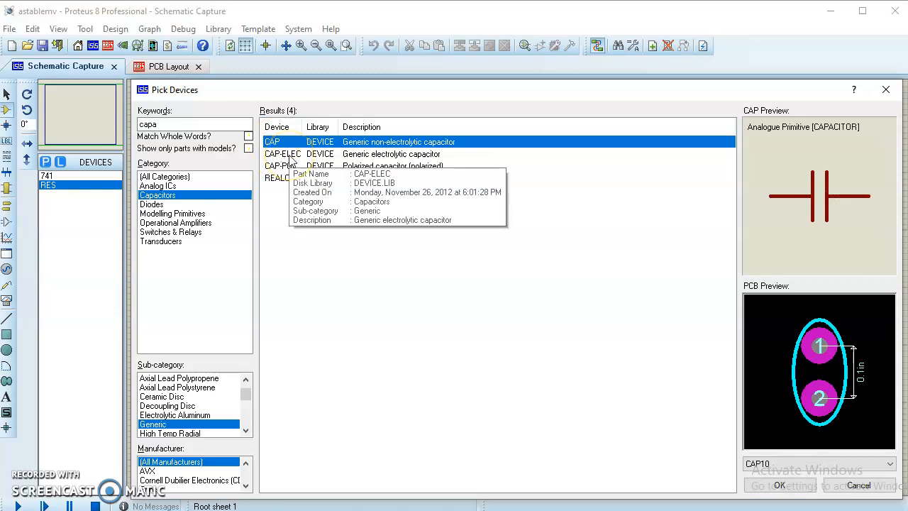
click(287, 156)
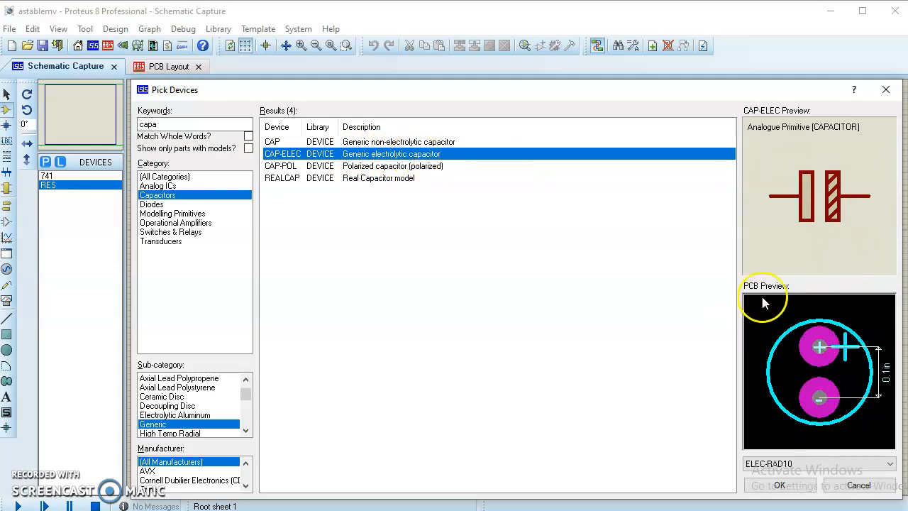
double_click(359, 157)
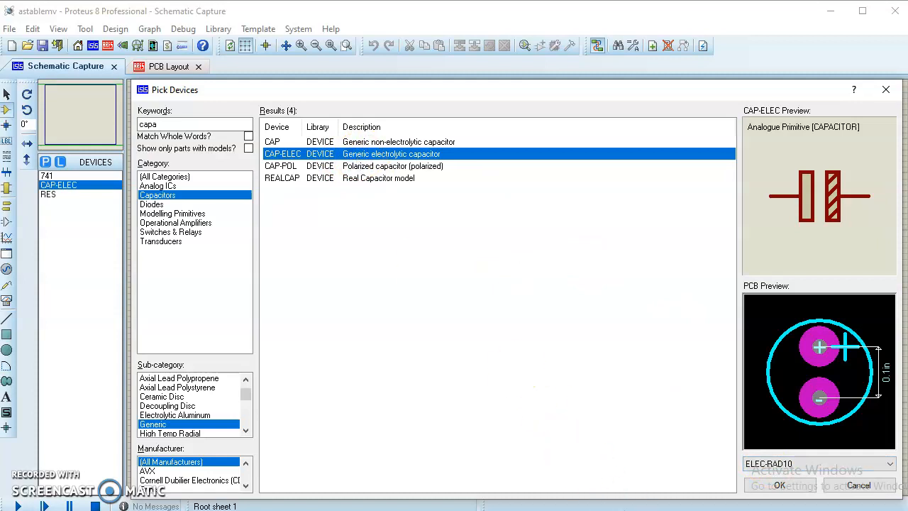
Step: Check the terminals in the reference circuit, search the library for connector, and narrow it to the SIL sub-category of Connectors
key(alt+Tab)
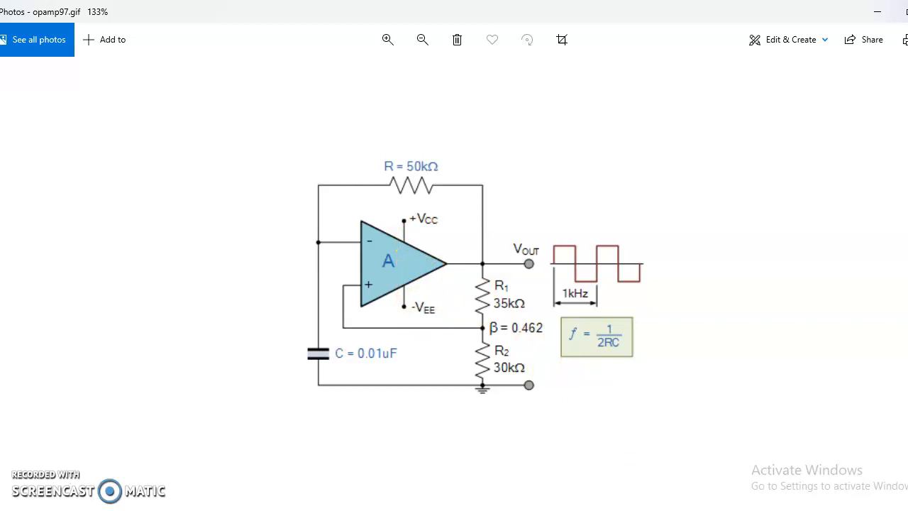
mouse_move(598, 510)
click(610, 509)
drag(163, 124, 118, 126)
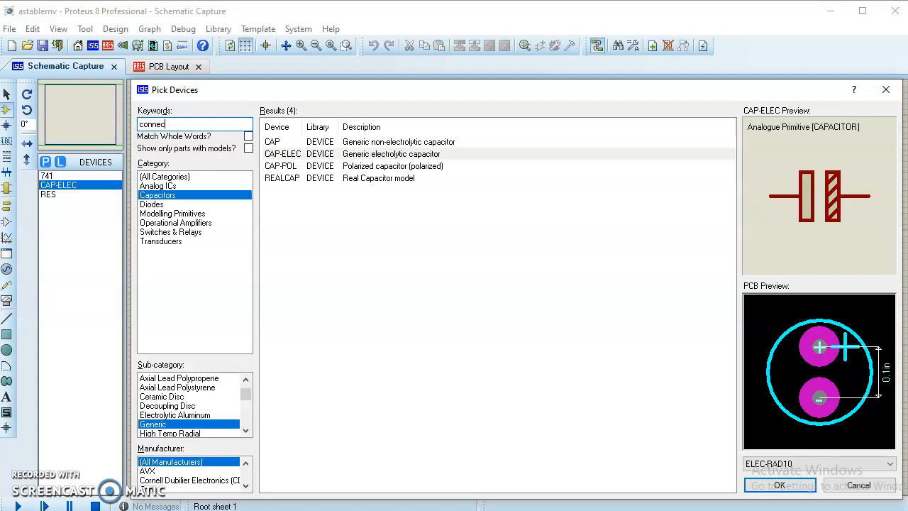
text(connector)
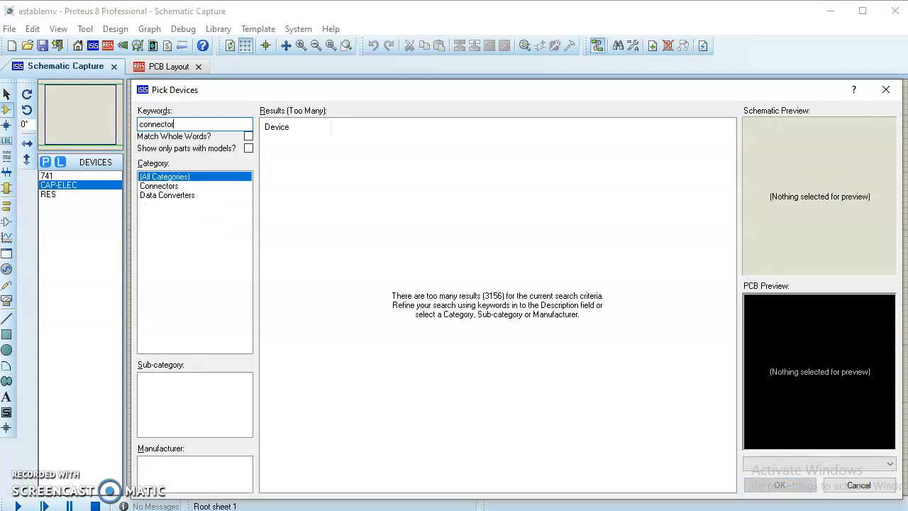
click(168, 185)
scroll(178, 400, down, 2)
scroll(176, 399, up, 1)
scroll(167, 403, down, 3)
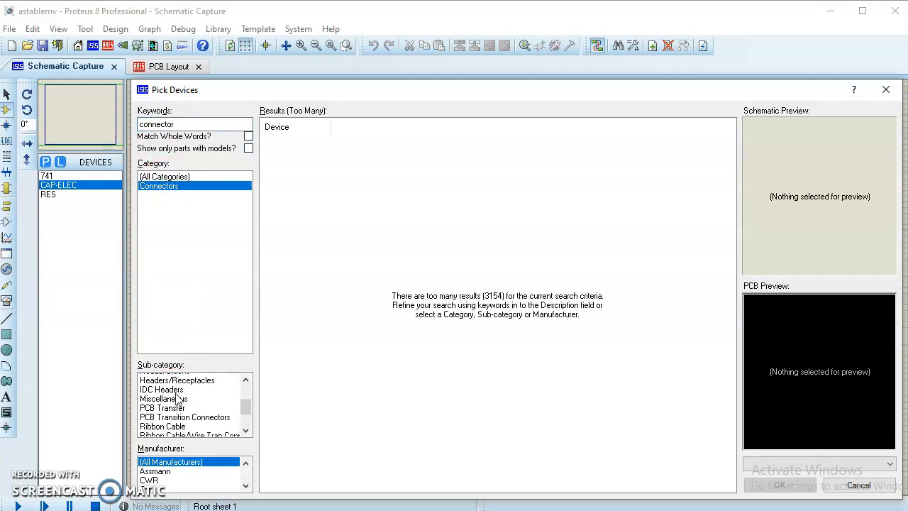
click(145, 406)
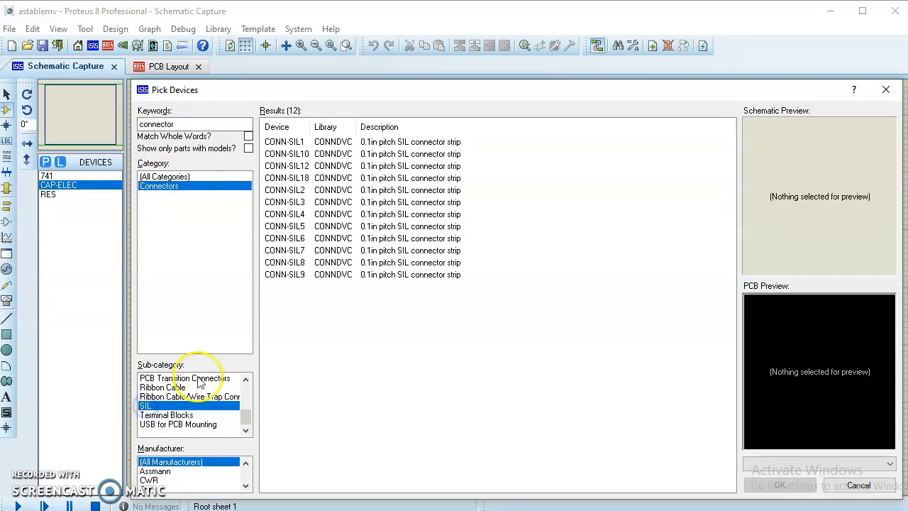
Step: Preview the SIL connector strips and add the two-pin CONN-SIL2 to the device list
click(285, 144)
click(286, 154)
click(286, 167)
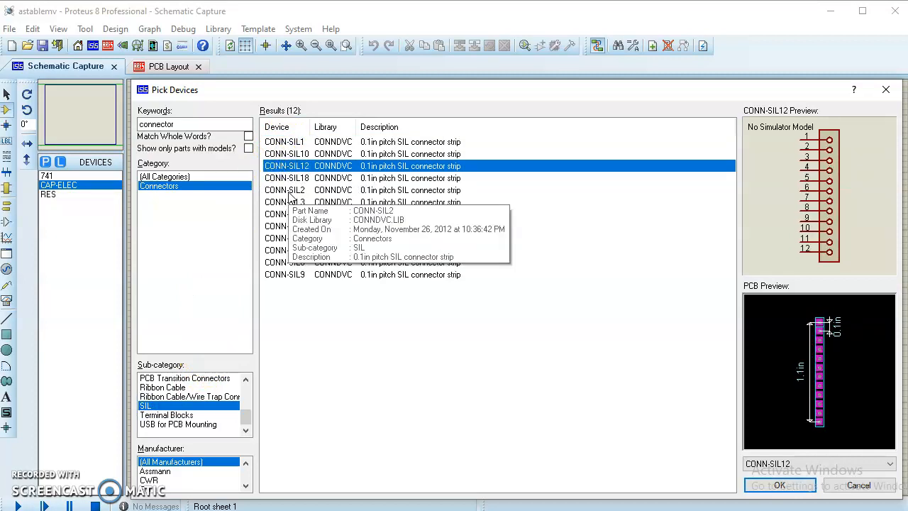
click(289, 191)
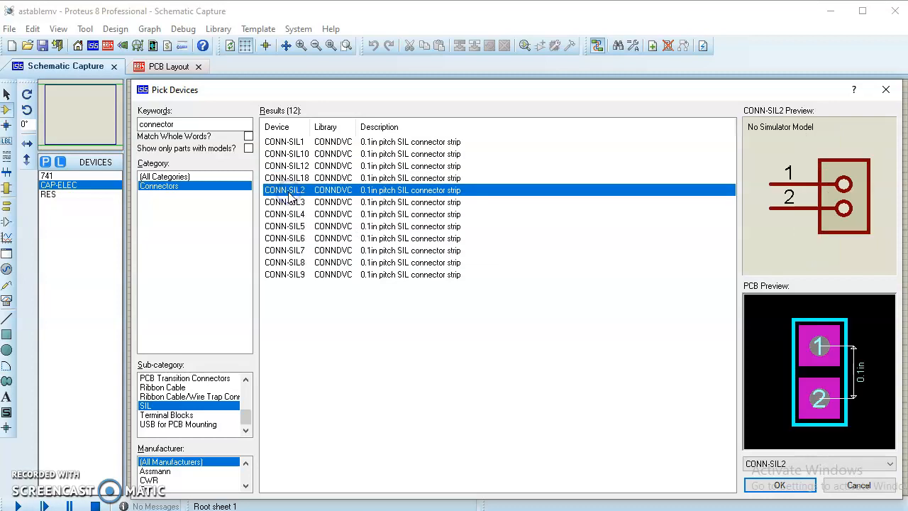
click(292, 195)
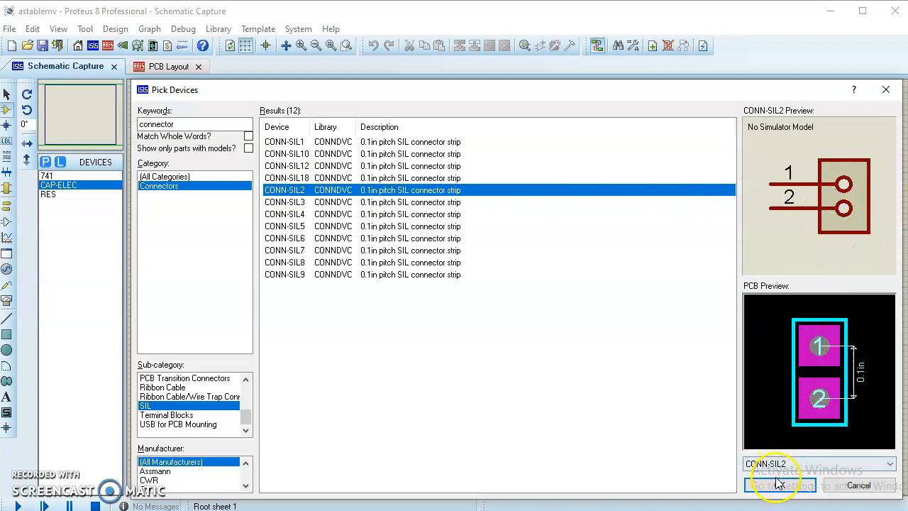
double_click(275, 190)
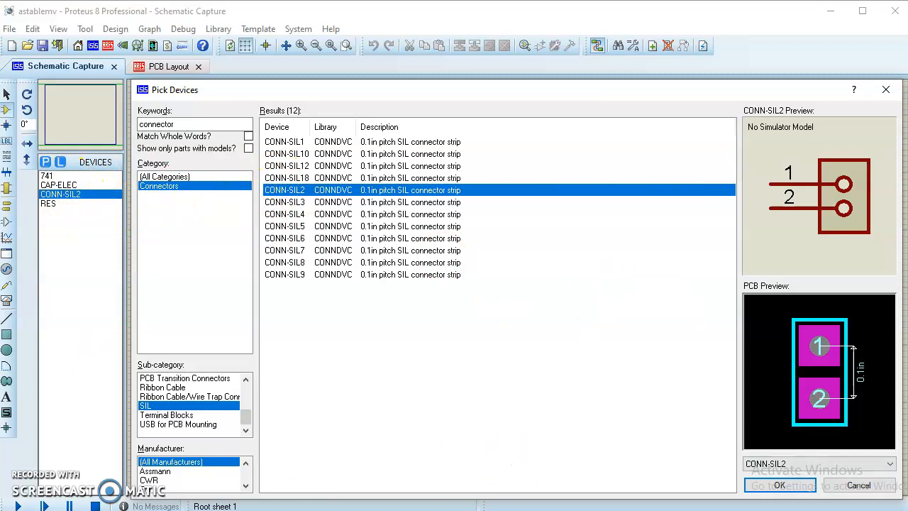
Step: Review the reference circuit image in Photos for the required parts and close the device picker
click(550, 509)
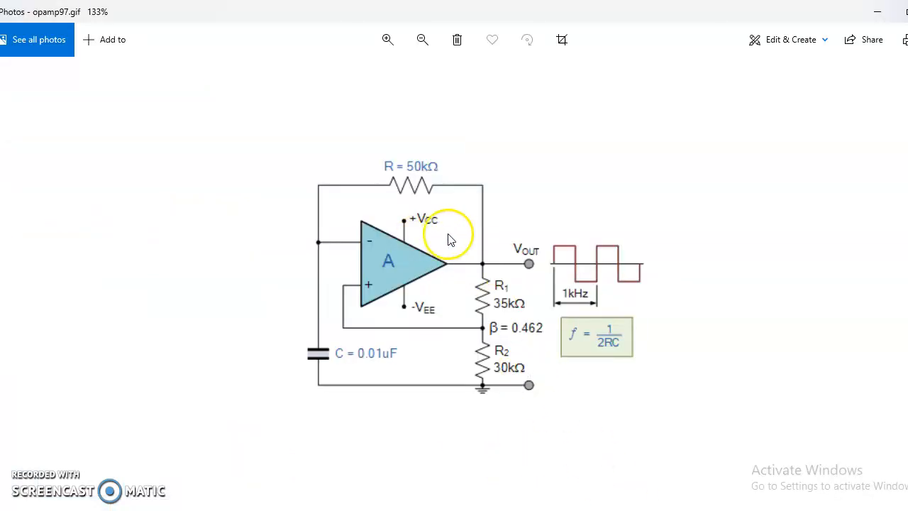
mouse_move(549, 508)
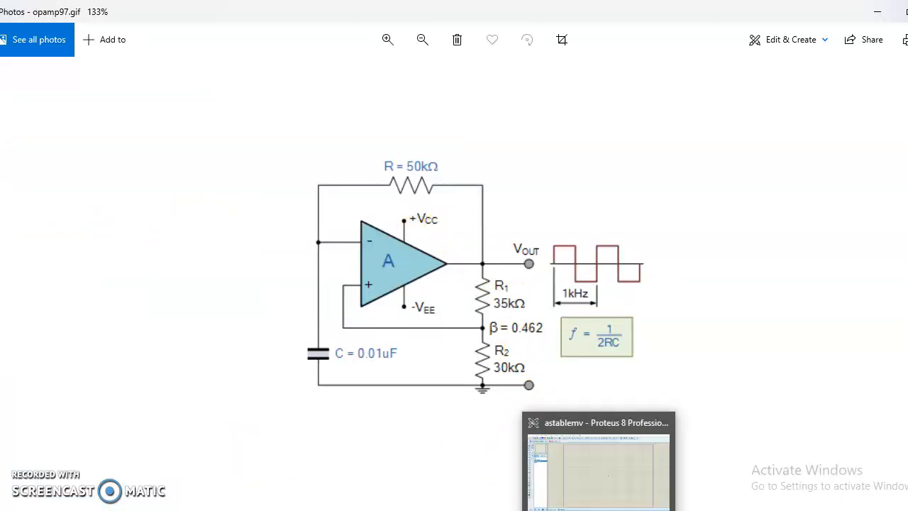
click(537, 421)
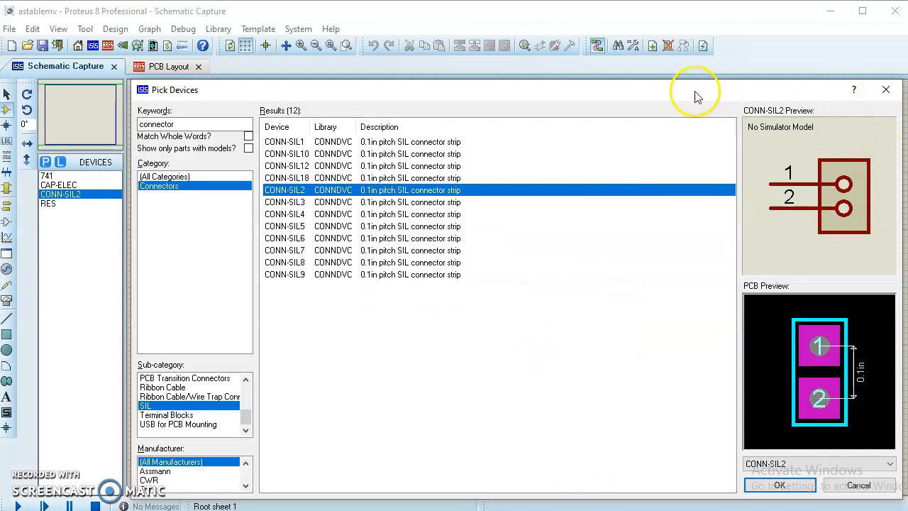
click(885, 90)
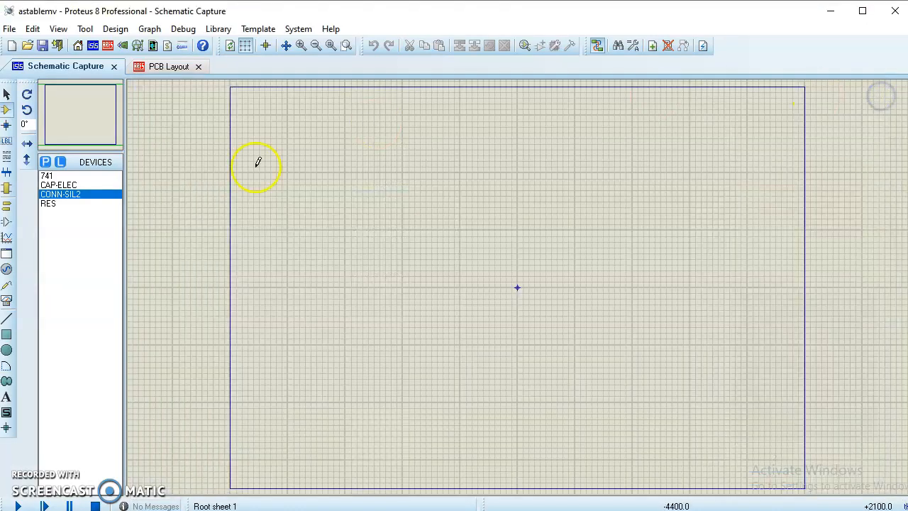
key(alt+Tab)
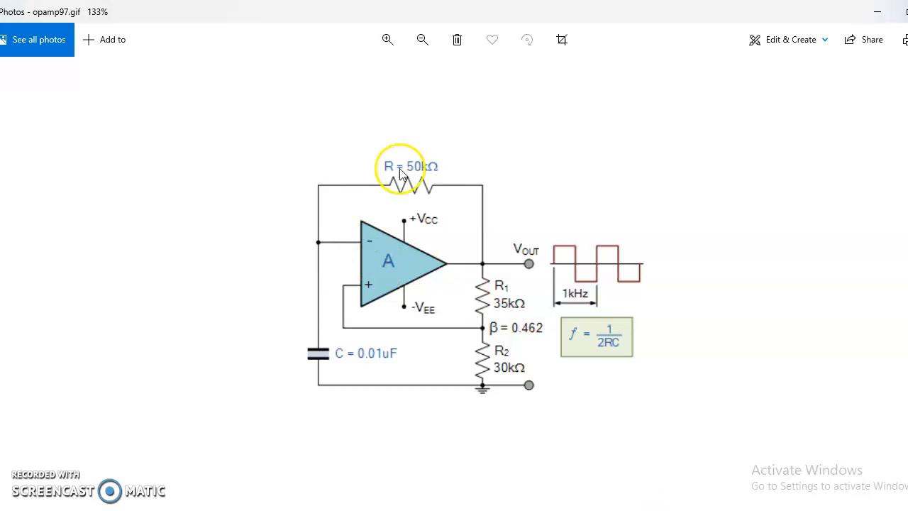
key(alt+Tab)
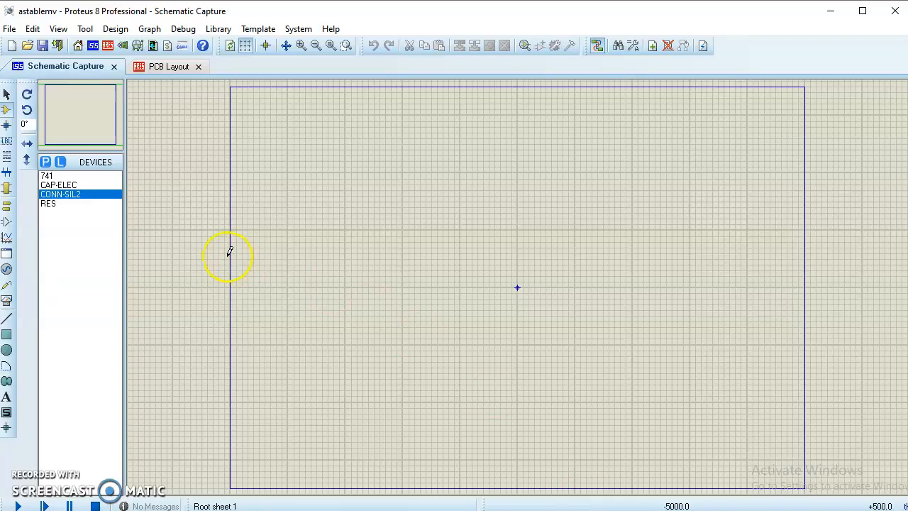
Step: Place one 741 op-amp on the schematic sheet, above and to the right of the origin marker
click(46, 176)
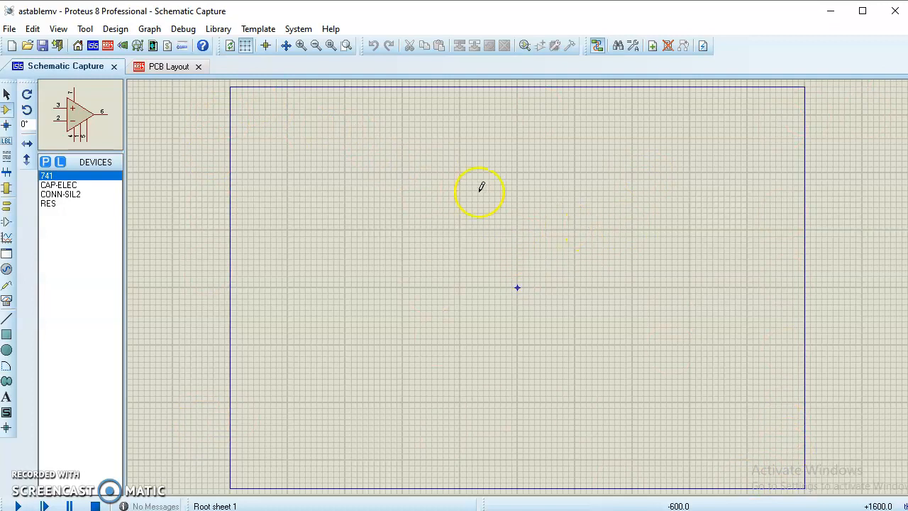
click(523, 249)
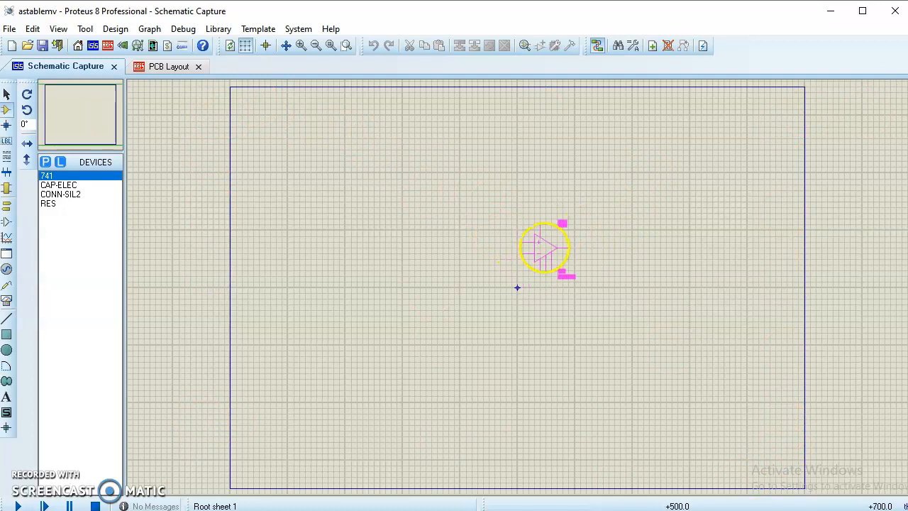
click(573, 231)
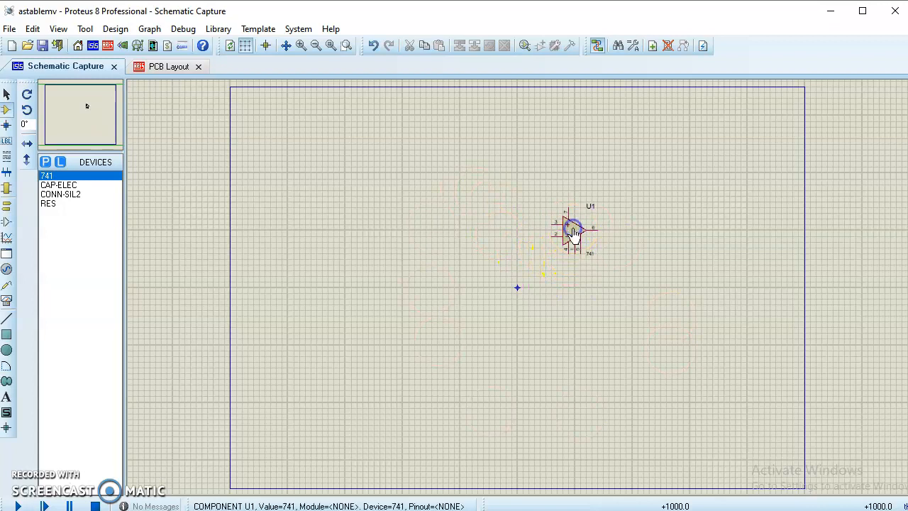
click(577, 241)
key(F6)
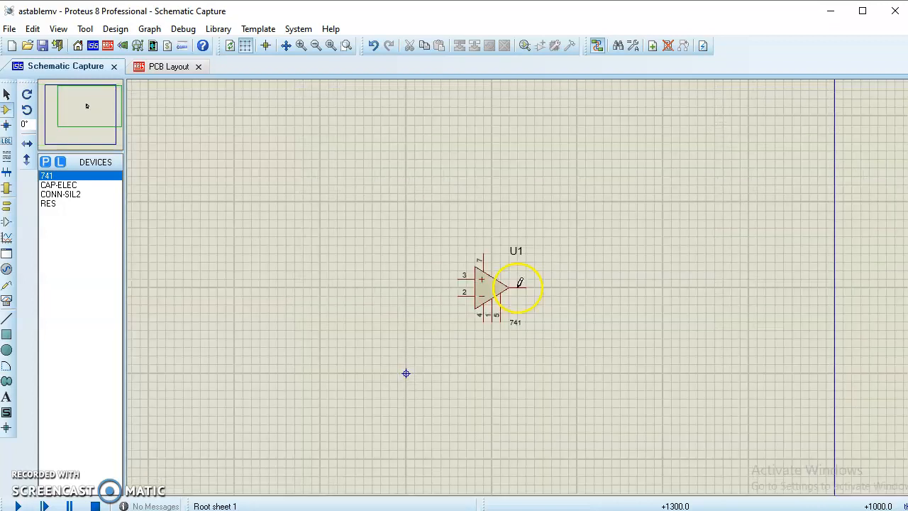
scroll(519, 286, up, 1)
scroll(521, 283, down, 1)
scroll(518, 287, up, 1)
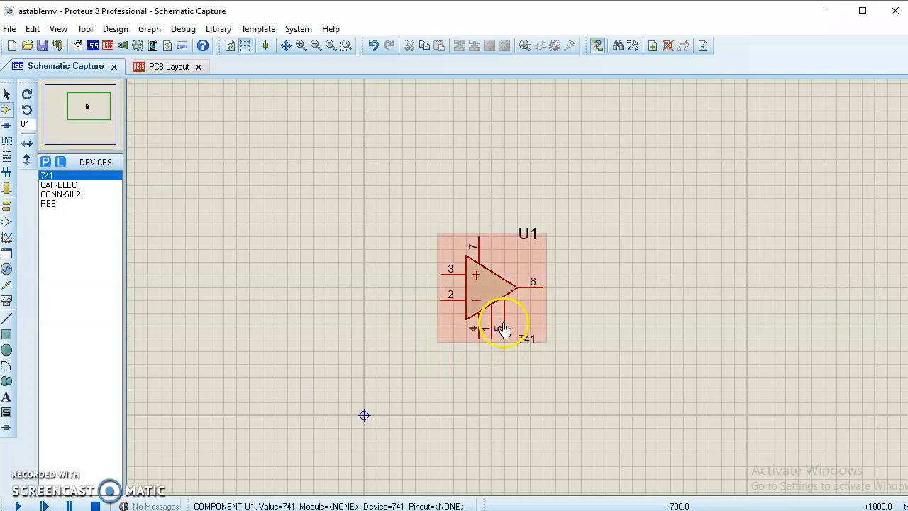
scroll(528, 302, down, 1)
scroll(522, 287, up, 2)
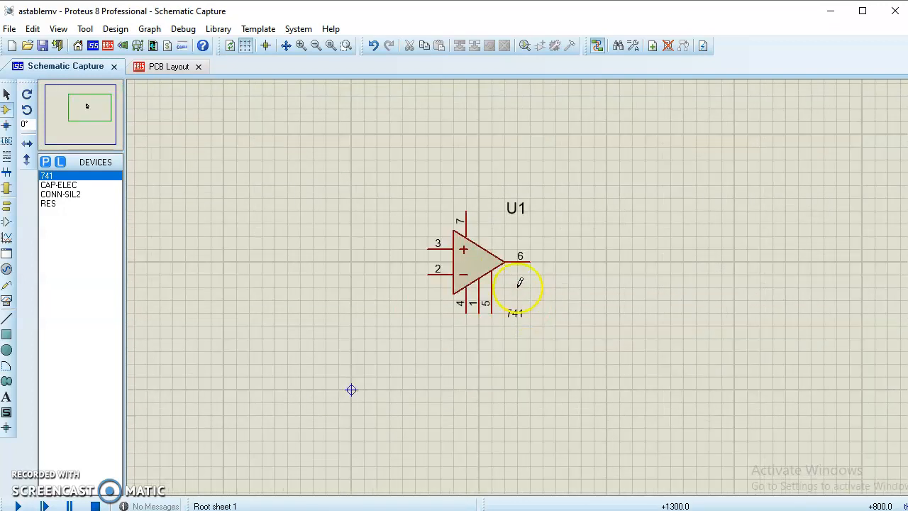
Step: Check the reference circuit in Photos for how the op-amp's inverting and non-inverting inputs are arranged, and return to the schematic
scroll(518, 294, down, 1)
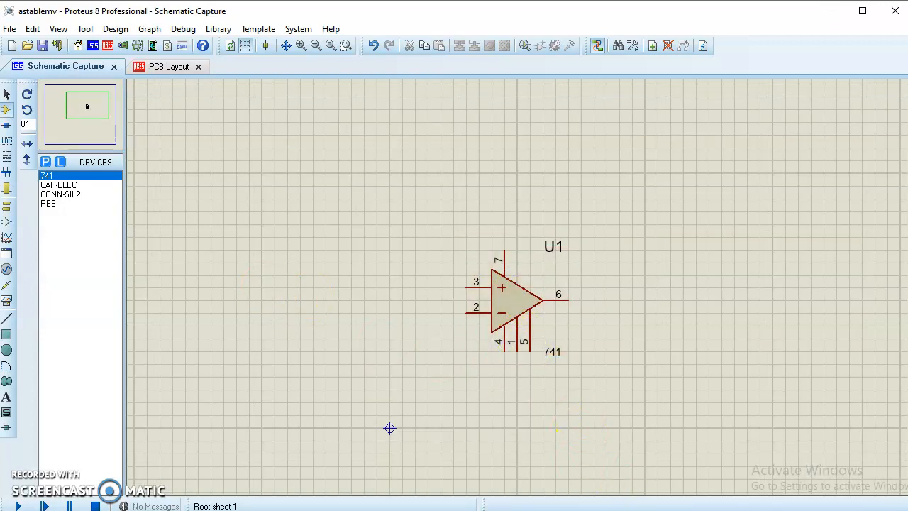
key(alt+Tab)
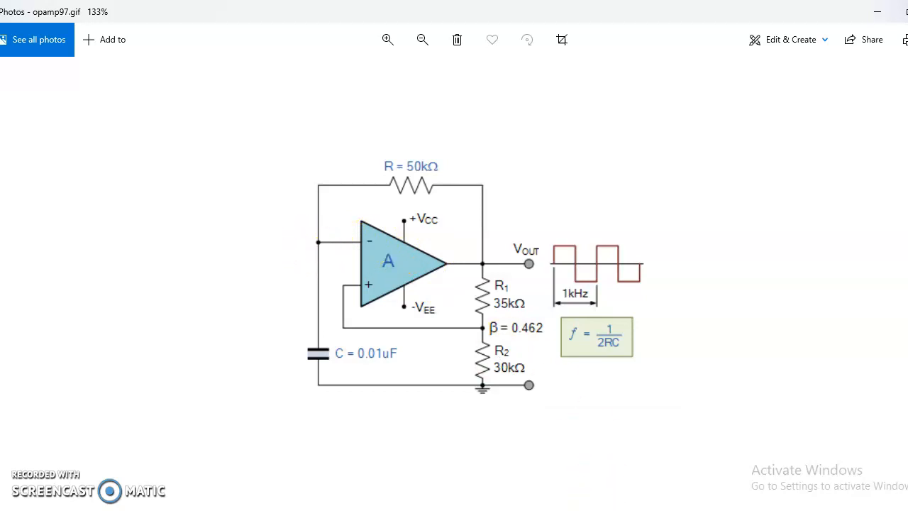
click(595, 506)
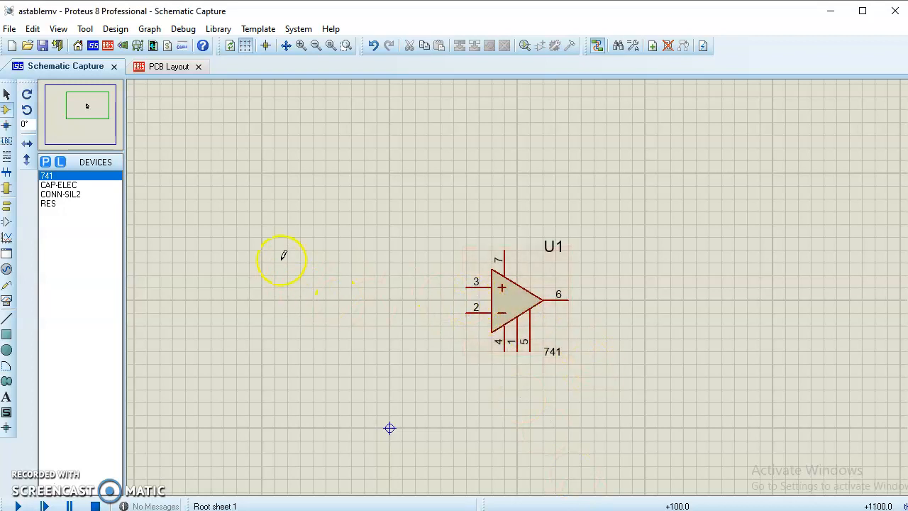
right_click(501, 299)
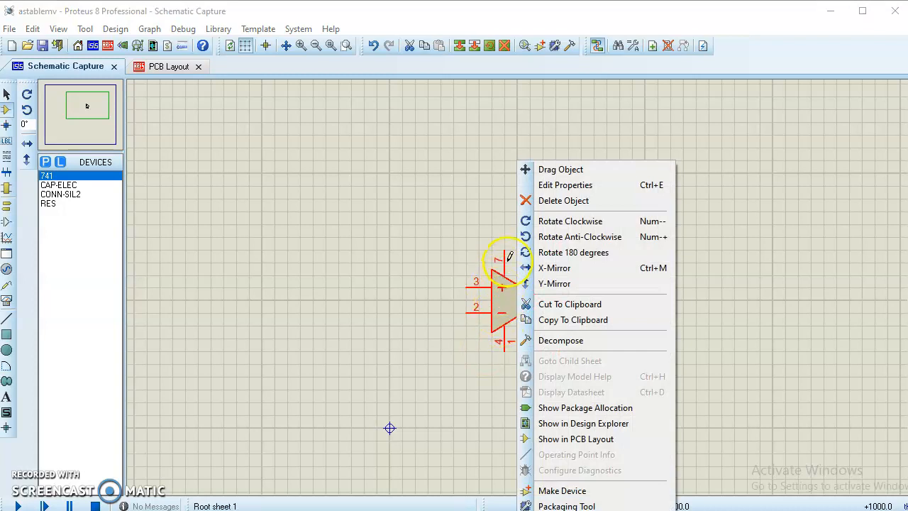
right_click(500, 283)
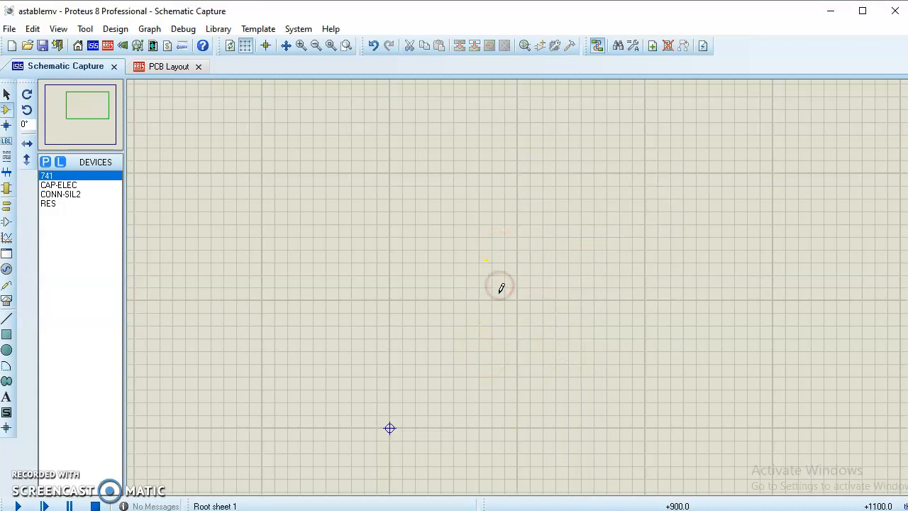
key(ctrl+z)
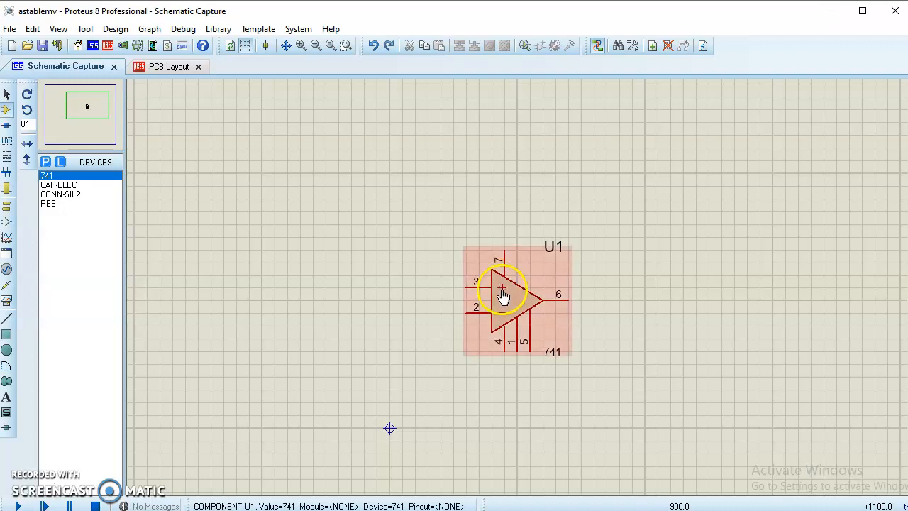
Step: Mirror the 741 op-amp with Y-Mirror so its inverting input sits above the non-inverting input
right_click(501, 296)
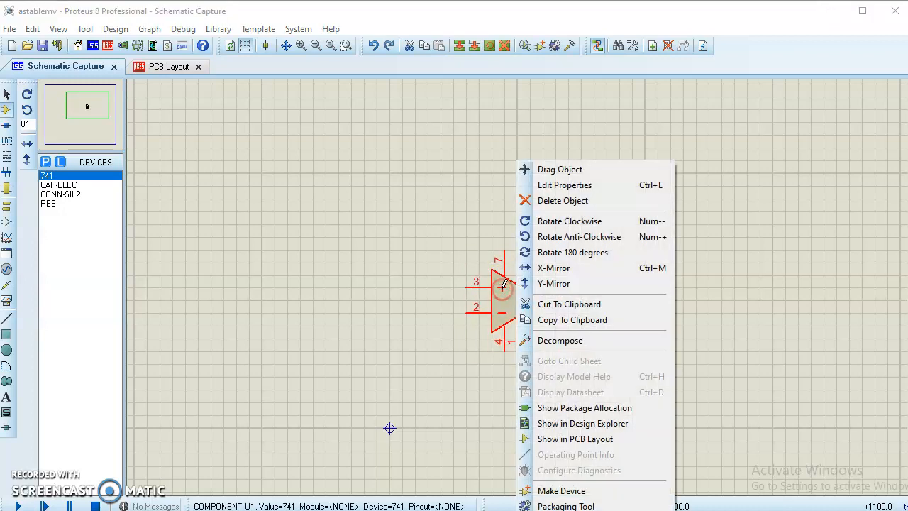
click(551, 284)
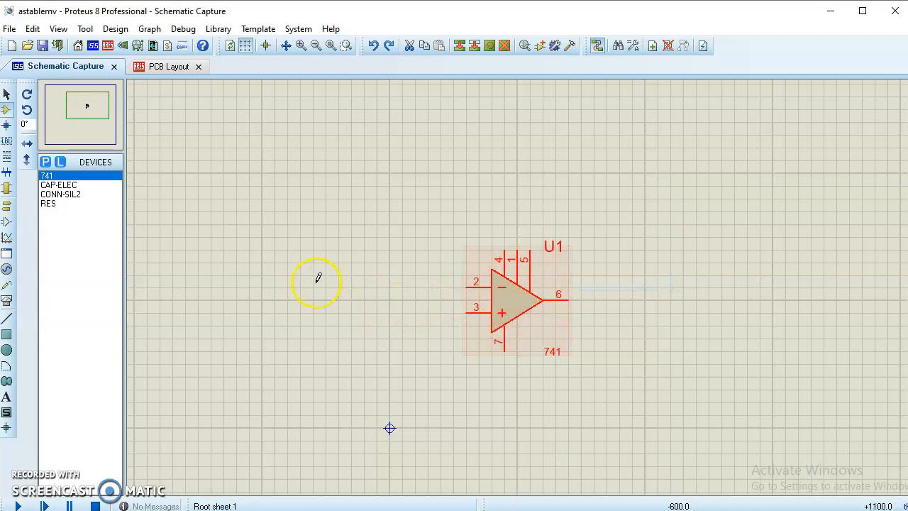
Step: Place a RES resistor above the op-amp and wire it between the inverting input (pin 2) and the output (pin 6)
click(50, 203)
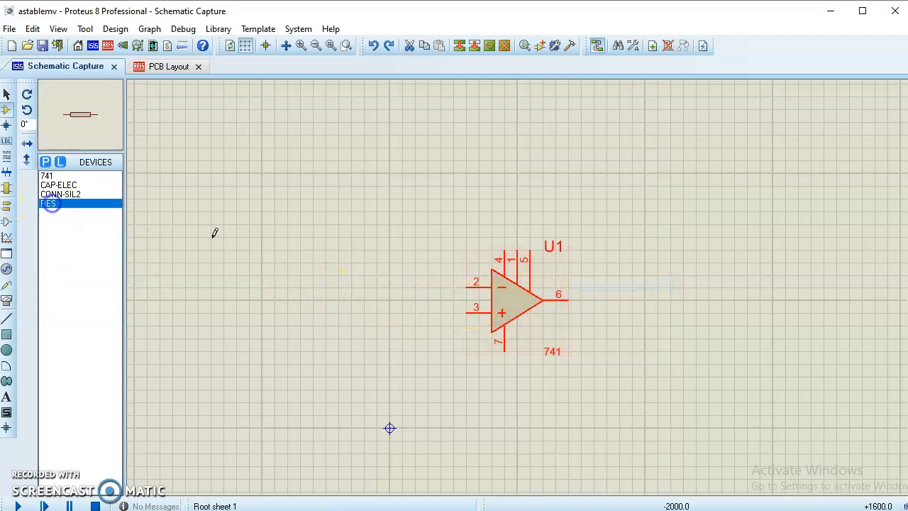
click(480, 203)
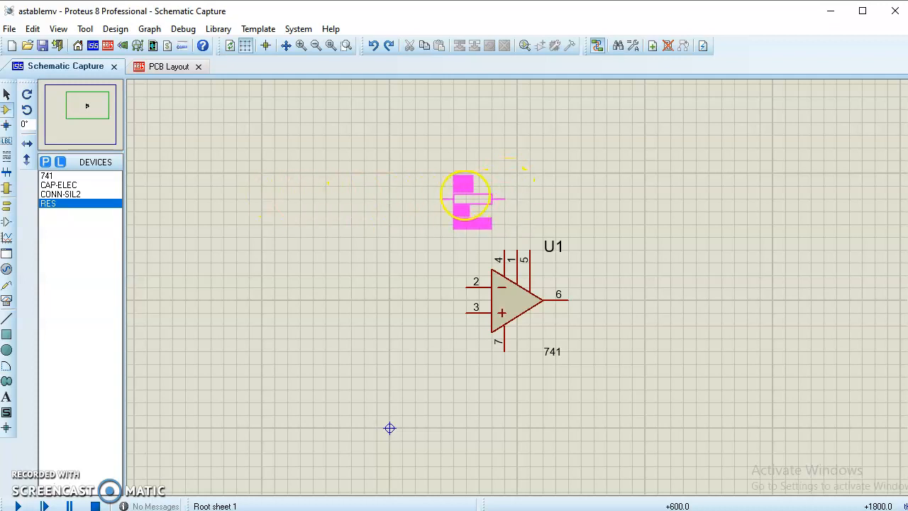
click(511, 200)
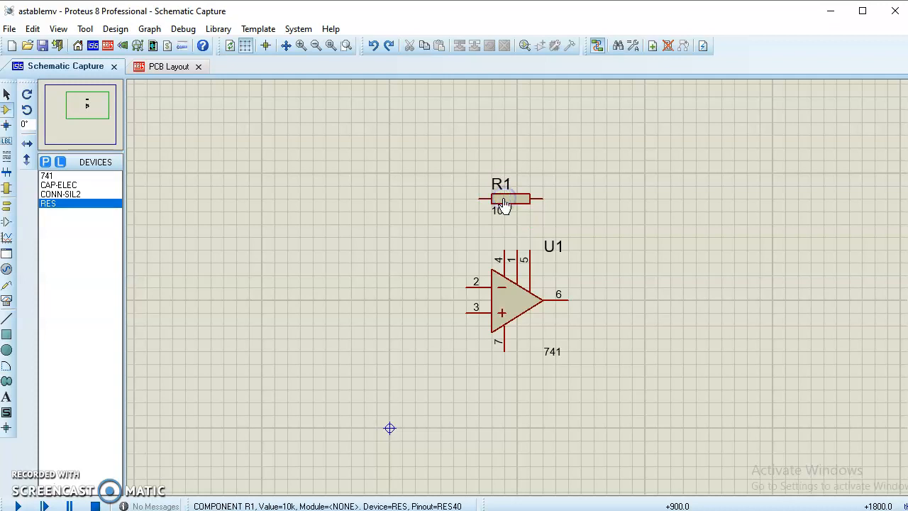
click(465, 286)
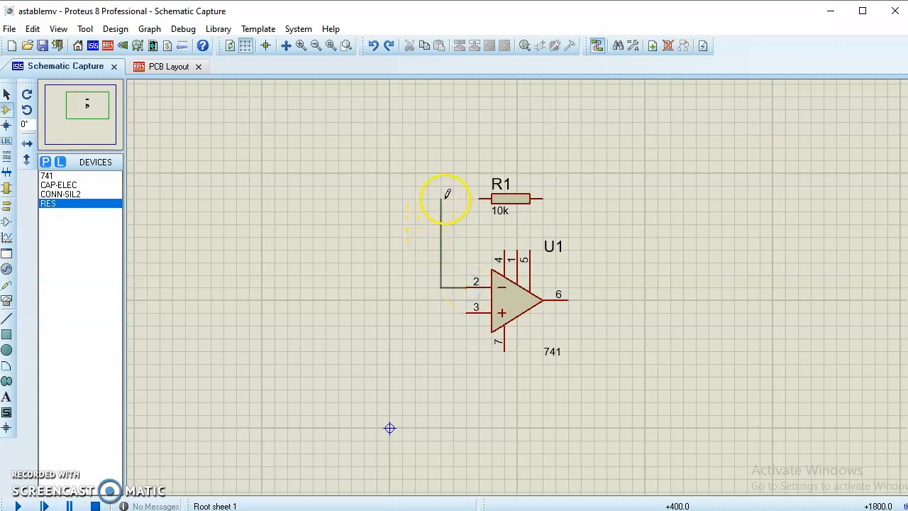
click(479, 196)
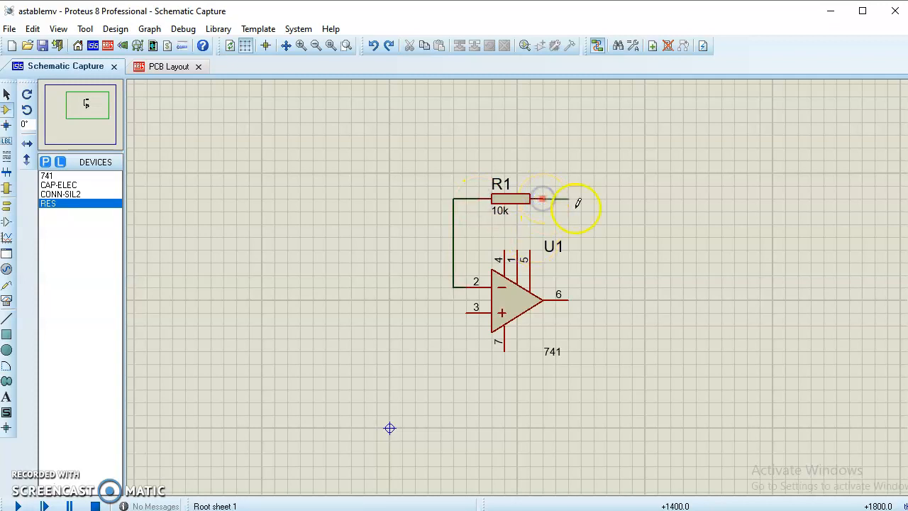
click(569, 300)
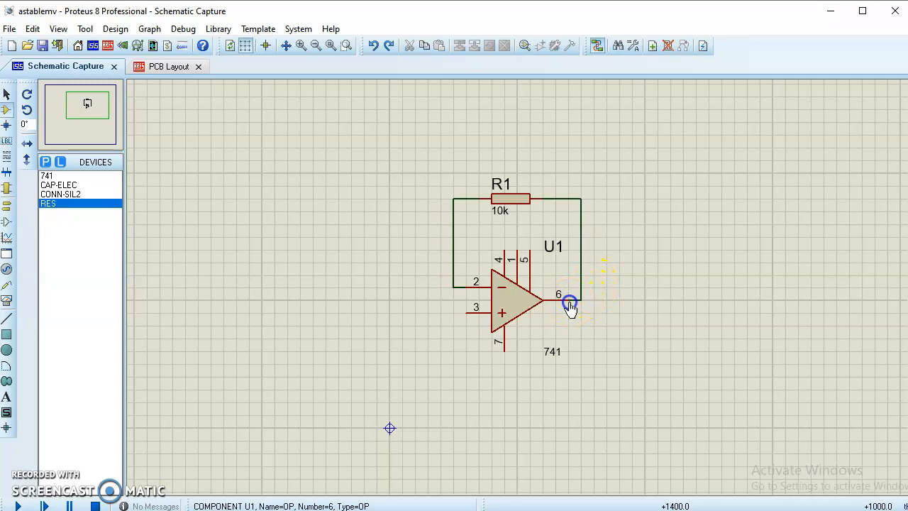
Step: Rename the feedback resistor above the op-amp to RF
double_click(502, 188)
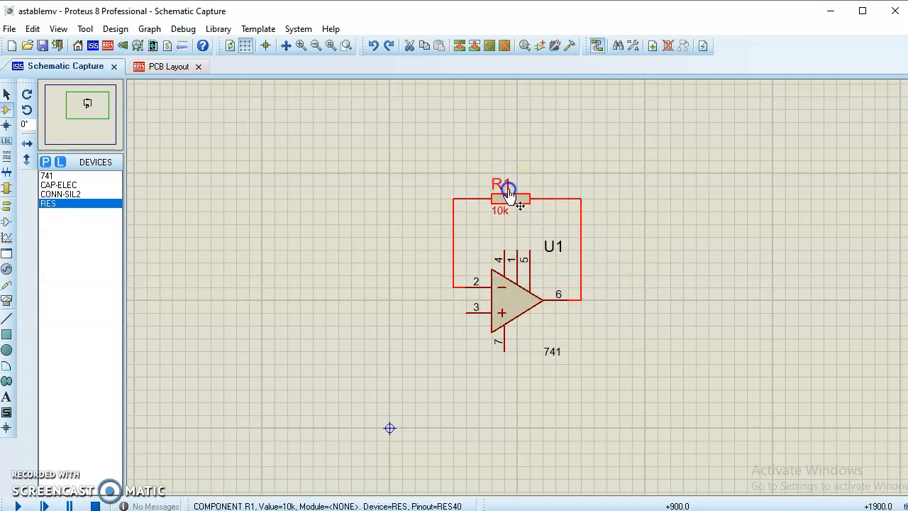
click(392, 147)
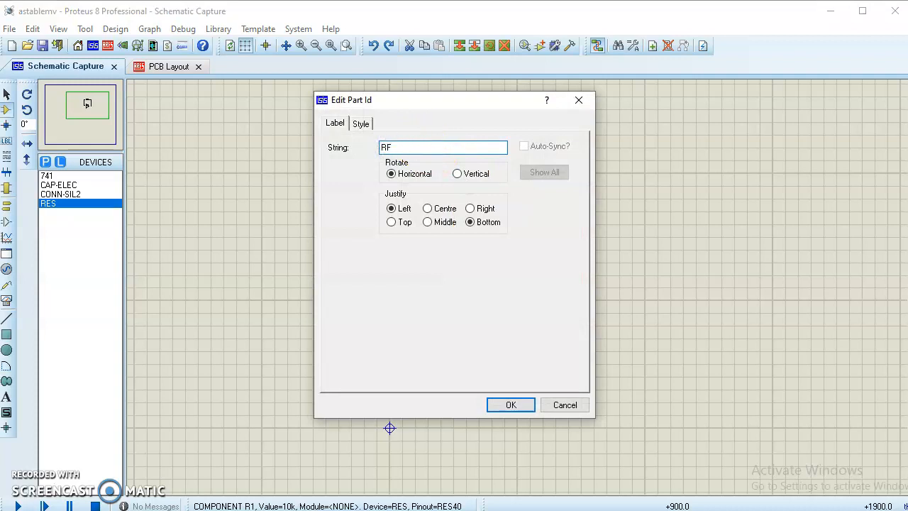
click(500, 410)
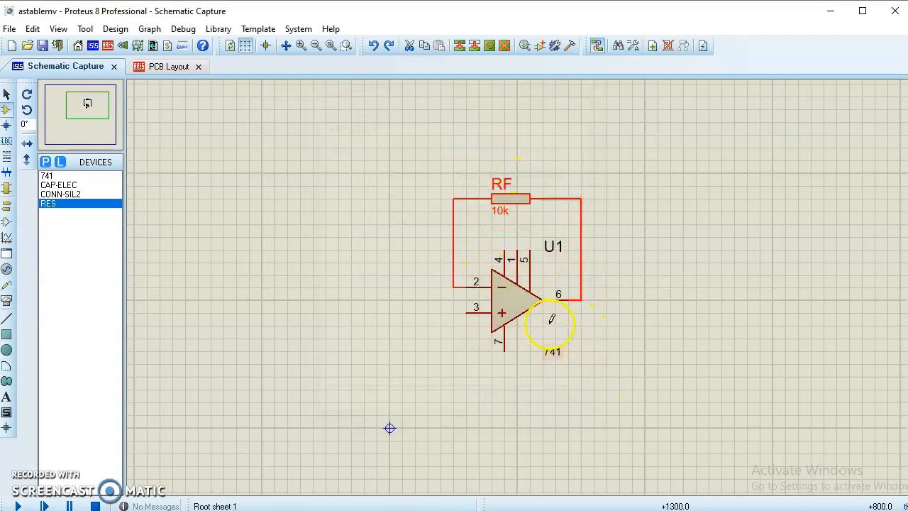
Step: Check the output resistors in the reference circuit in Photos and place a second RES resistor below the op-amp's output on the schematic
click(652, 508)
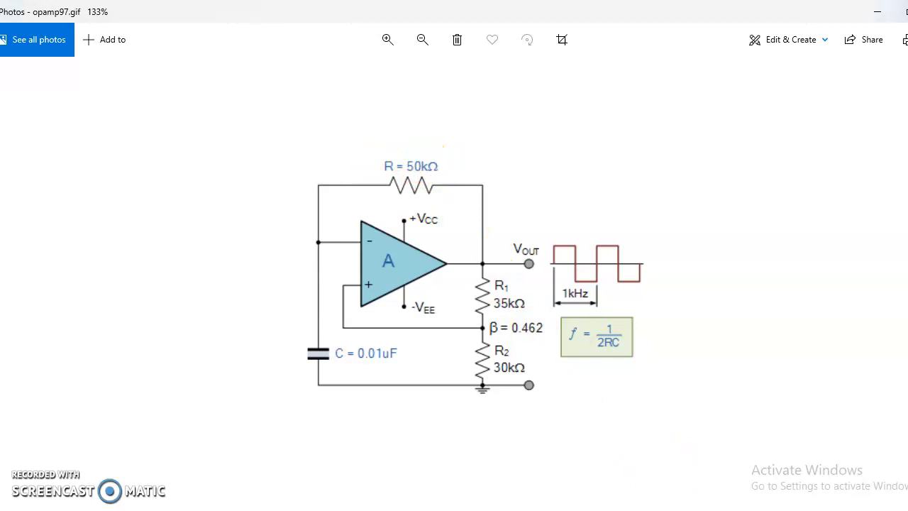
click(603, 508)
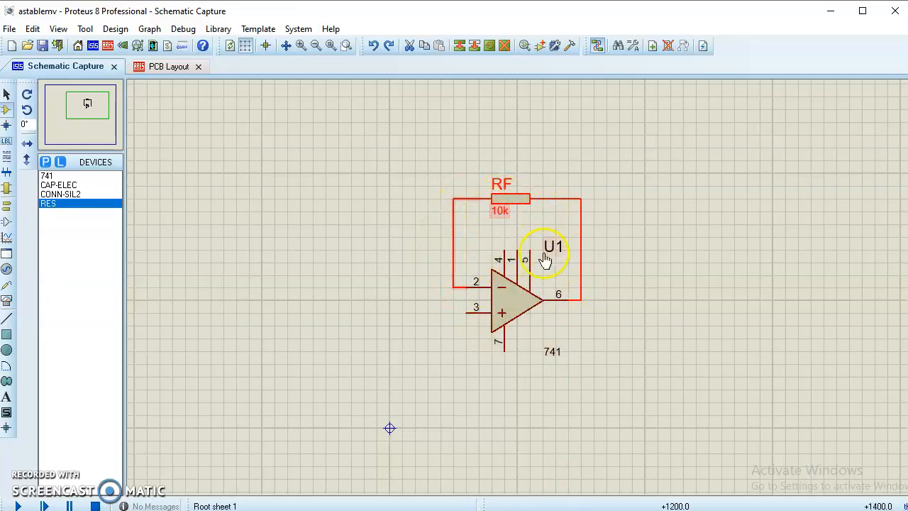
click(647, 508)
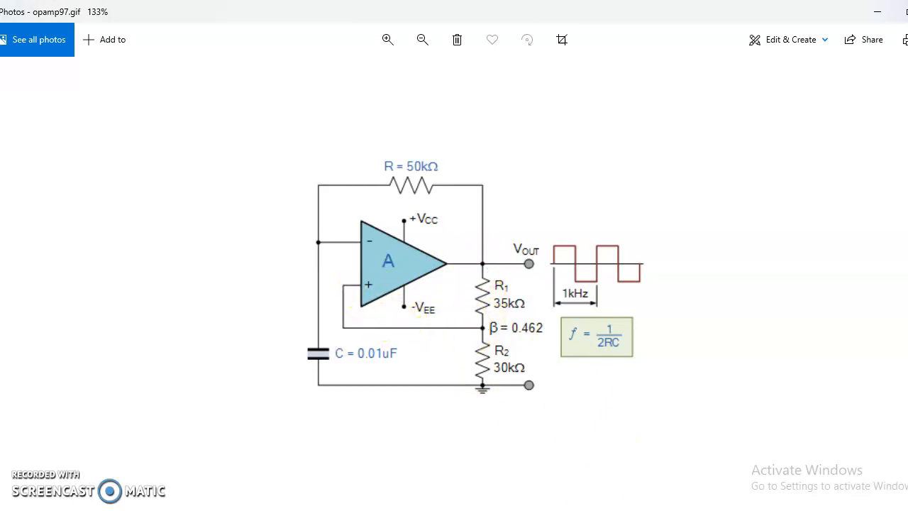
key(alt+Tab)
click(73, 204)
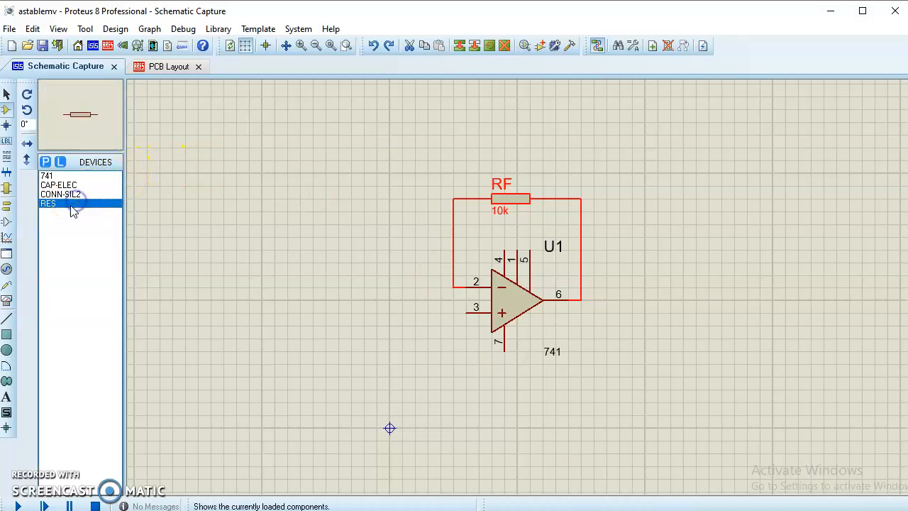
click(589, 339)
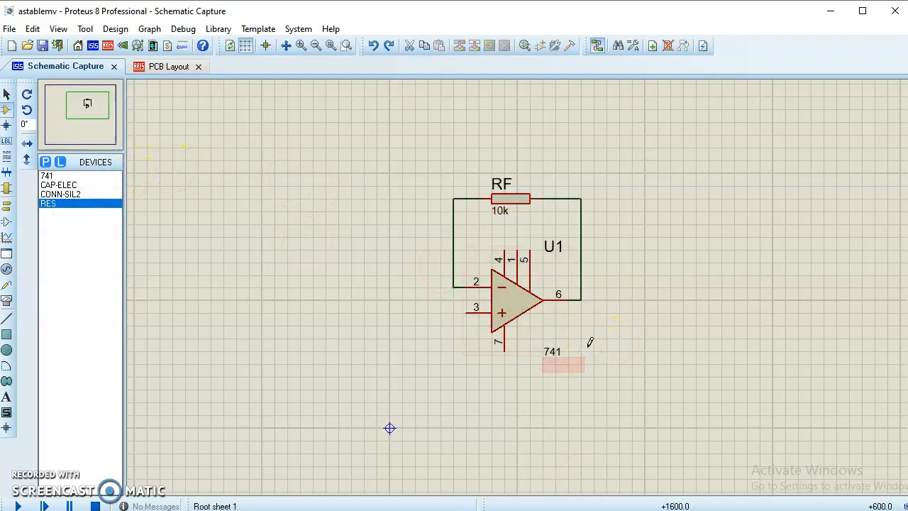
click(585, 389)
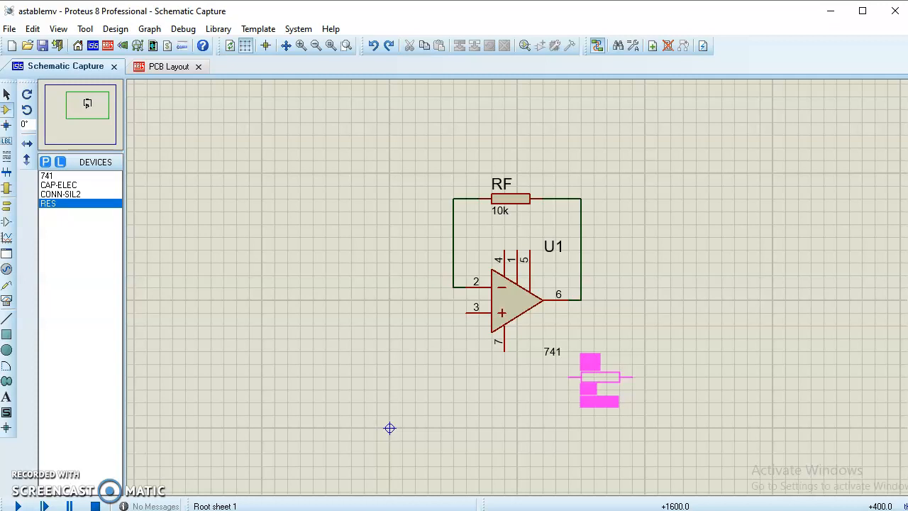
click(592, 389)
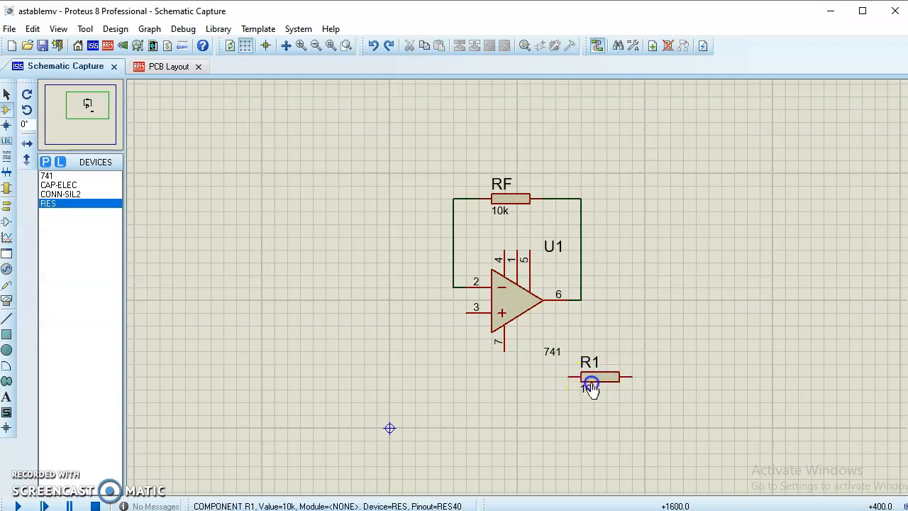
Step: Rotate the new resistor anti-clockwise to stand vertical and move it directly under the op-amp's output node
right_click(599, 382)
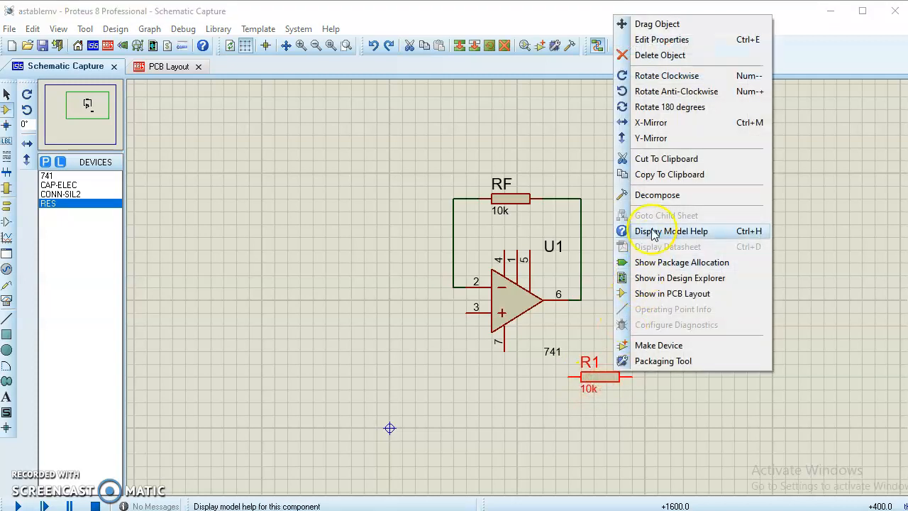
click(656, 92)
drag(597, 365, 576, 359)
click(618, 304)
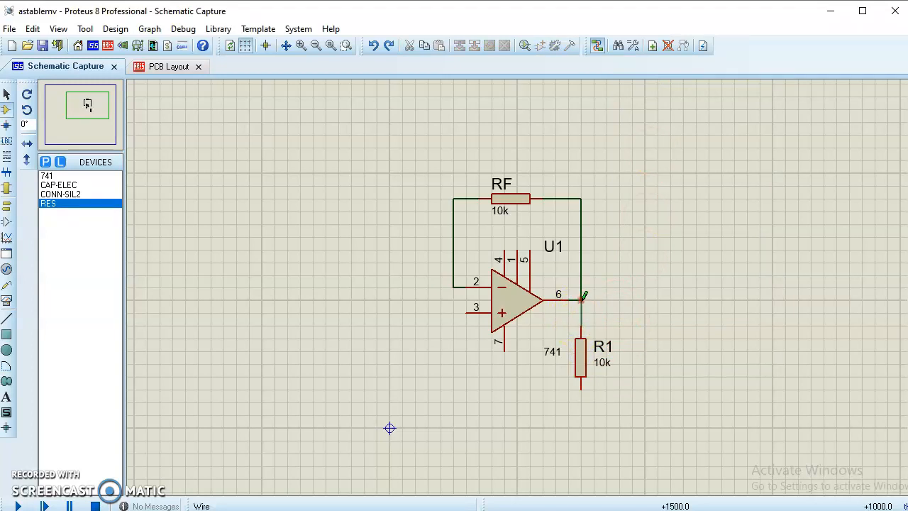
Step: Wire resistor R1's upper end to the op-amp output node and its lower end to the non-inverting input (pin 3)
click(582, 300)
click(581, 388)
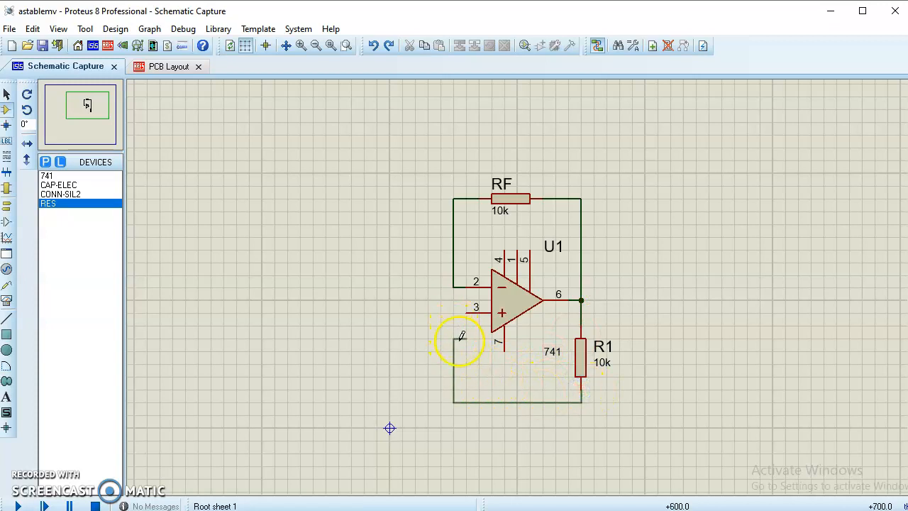
click(479, 313)
Step: Consult the reference circuit in Photos and place a third RES resistor, rotated 90°, directly below R1 on the schematic
click(640, 510)
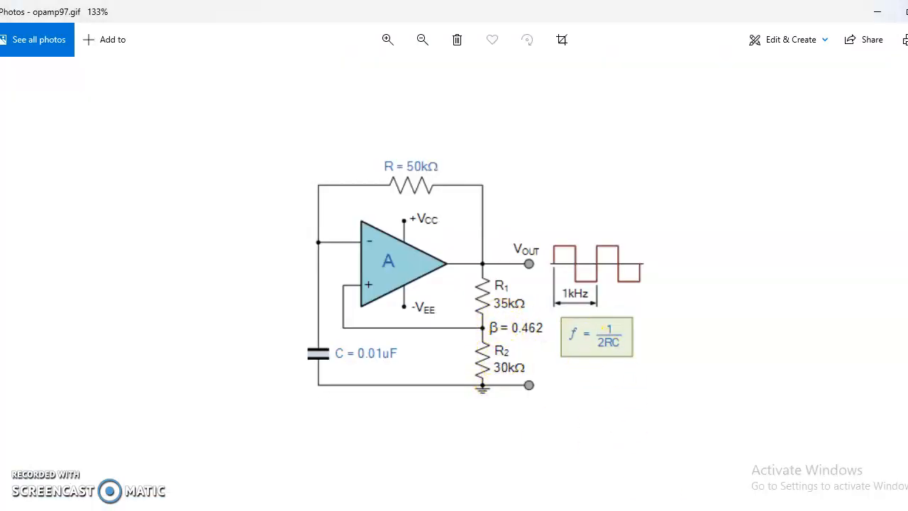
click(598, 510)
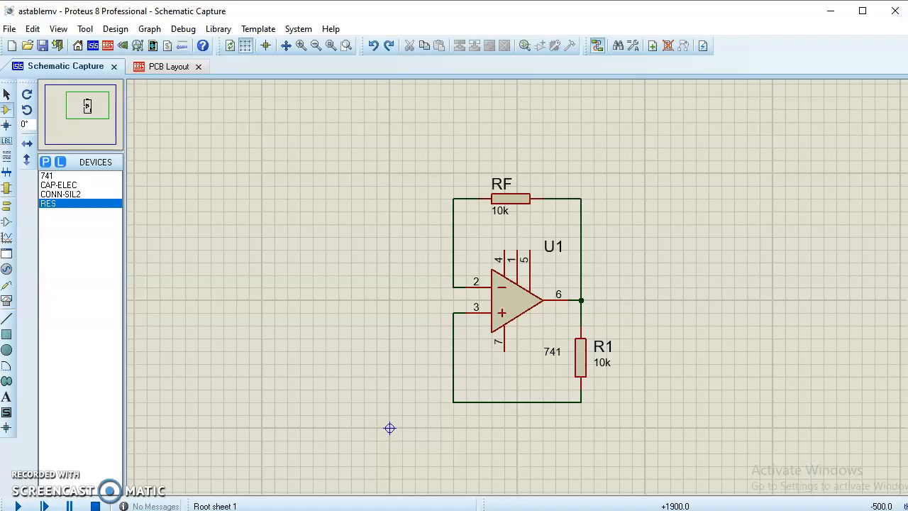
click(68, 204)
click(598, 429)
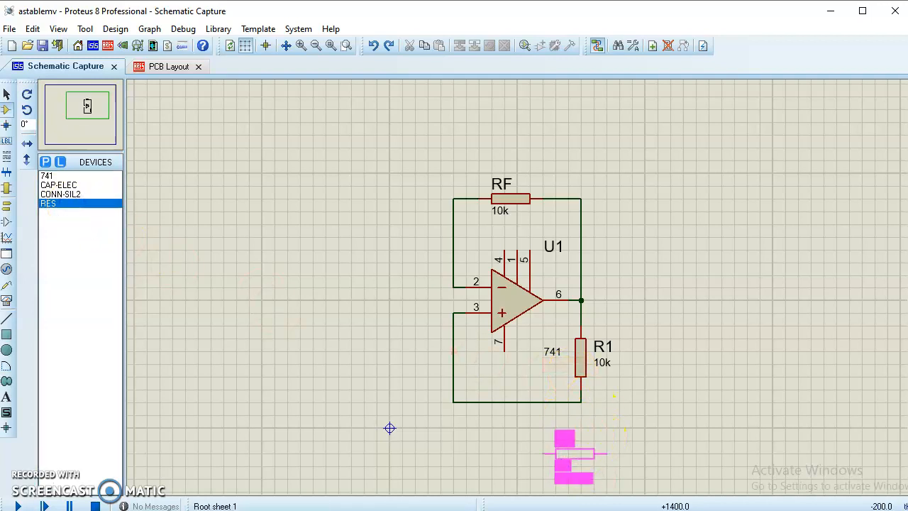
key(KP_Add)
click(572, 440)
scroll(571, 440, down, 1)
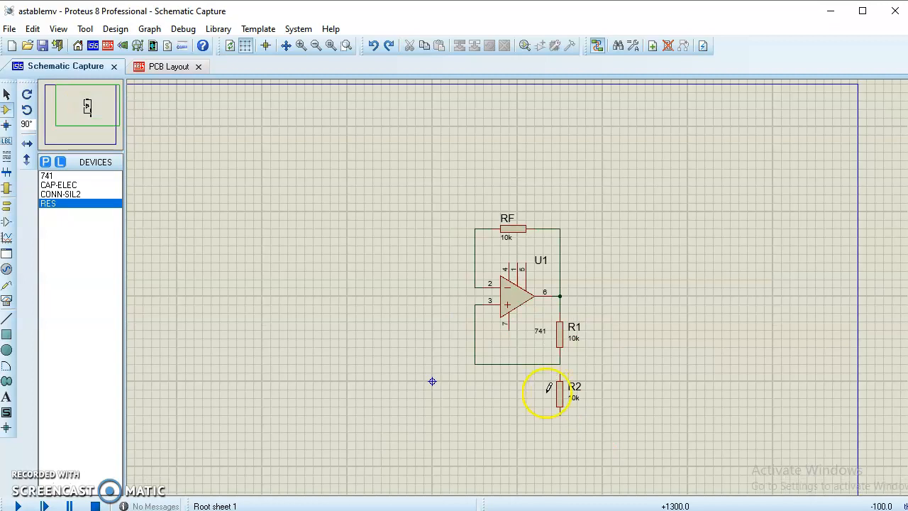
Step: Wire the upper end of R2 to the node joining R1 and the non-inverting input line
scroll(548, 387, up, 1)
click(543, 263)
click(543, 250)
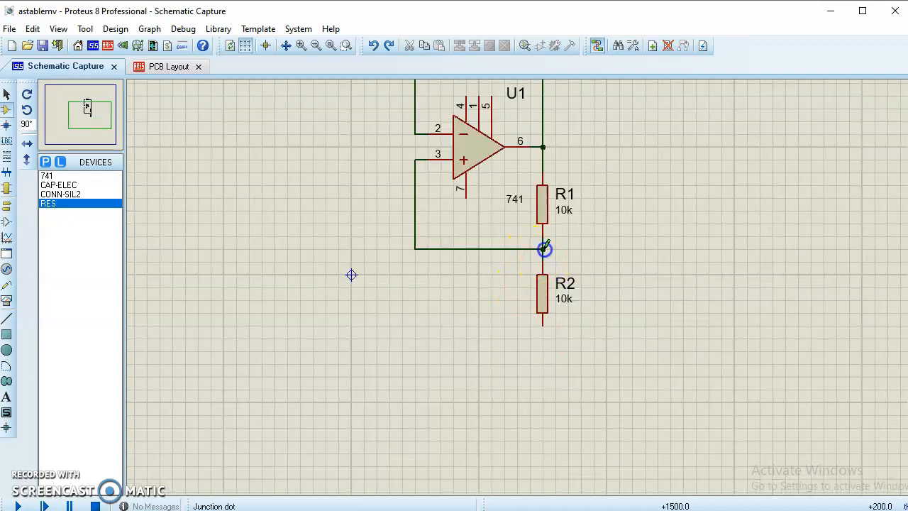
Step: Check the capacitor's position and connections in the reference circuit in Photos and return to the schematic
key(alt+Tab)
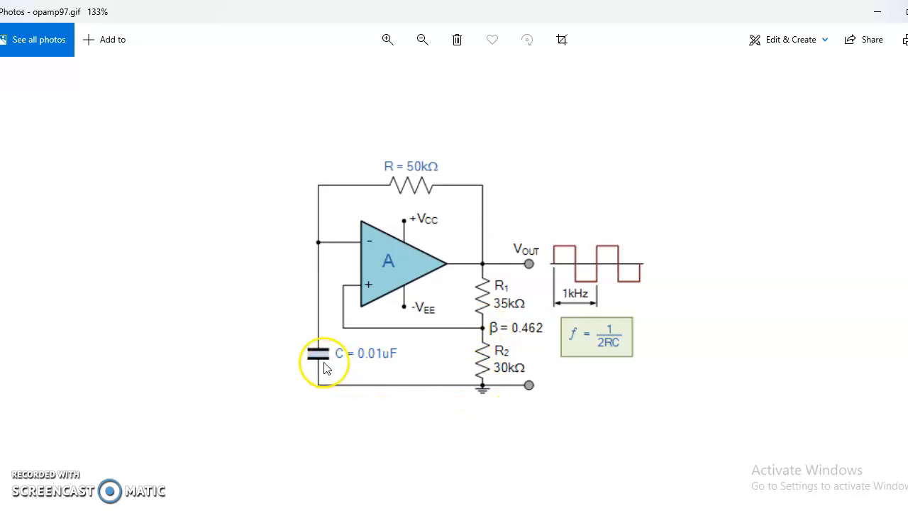
mouse_move(598, 510)
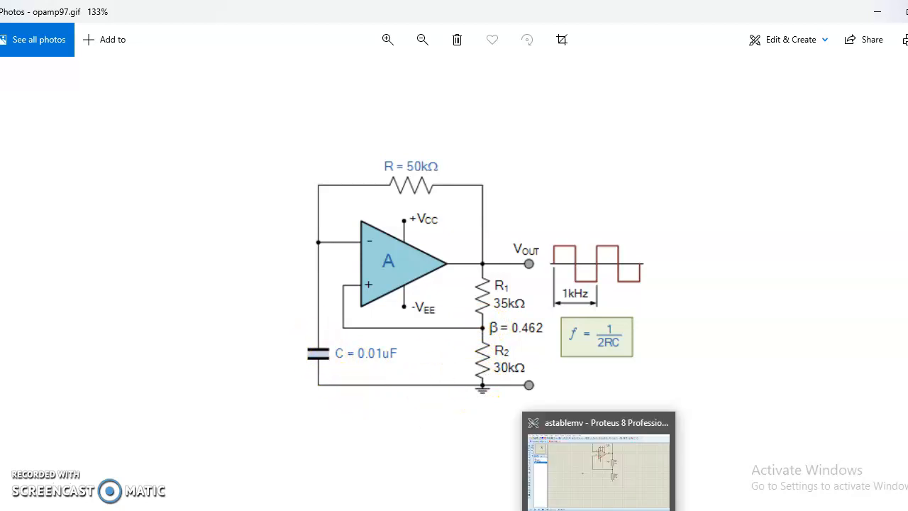
click(599, 472)
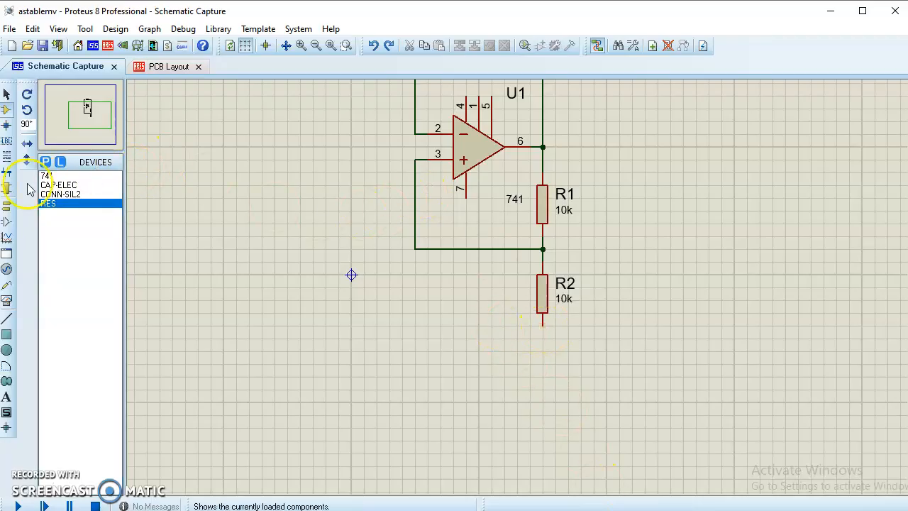
Step: Check the capacitor in the Photos reference circuit and place a CAP-ELEC capacitor, rotated 270°, left of the op-amp on the schematic
click(58, 185)
key(alt+Tab)
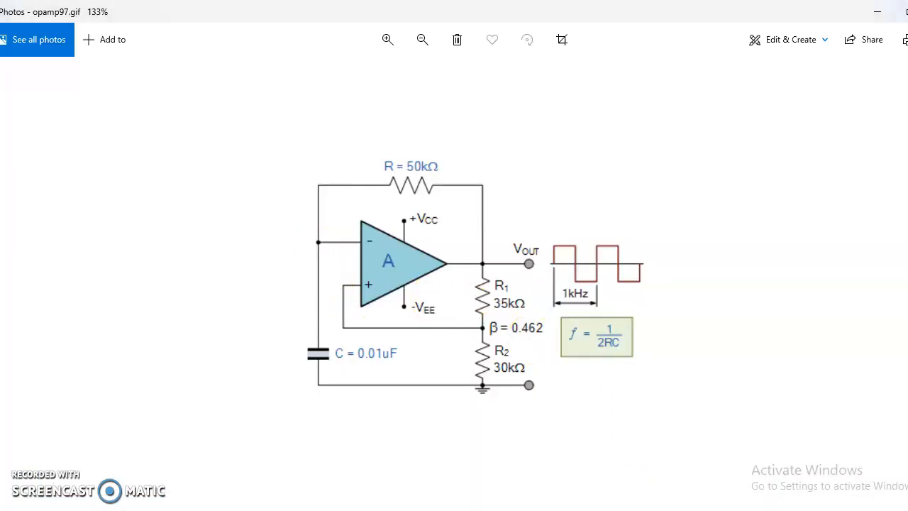
click(531, 439)
click(377, 192)
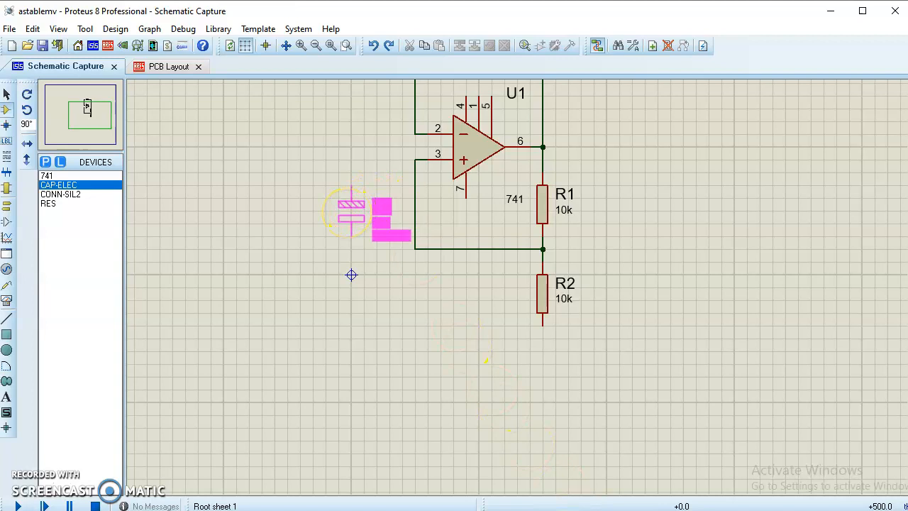
key(KP_Add)
key(KP_Add)
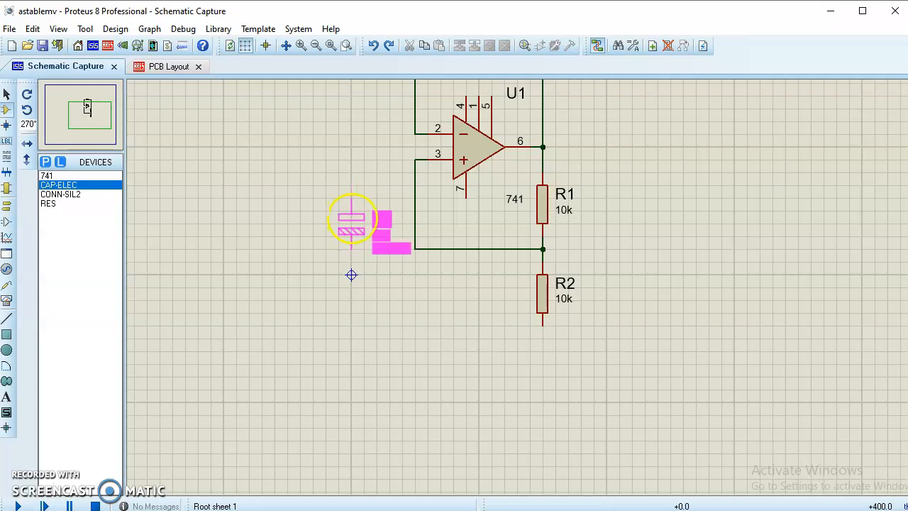
click(353, 218)
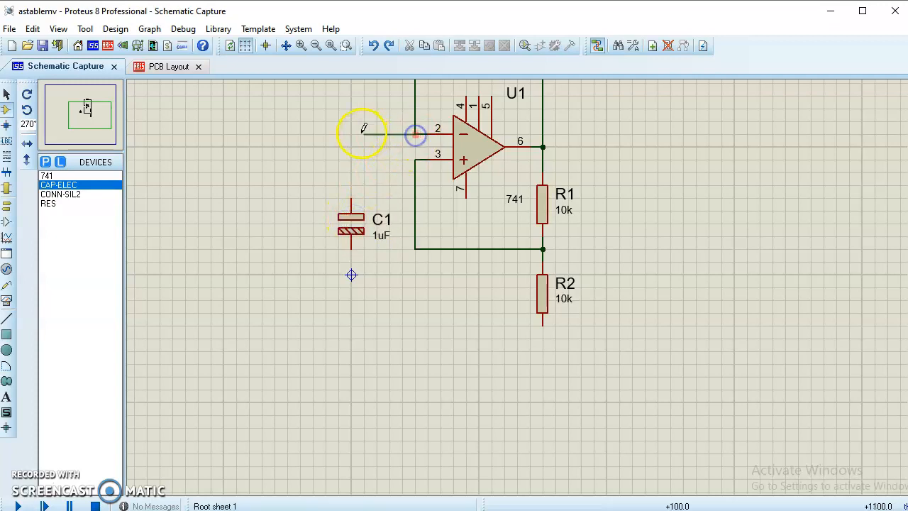
Step: Wire capacitor C1's upper end to the inverting input node (pin 2) and its lower end to the lower end of R2
click(350, 199)
drag(352, 243, 463, 317)
drag(522, 326, 524, 338)
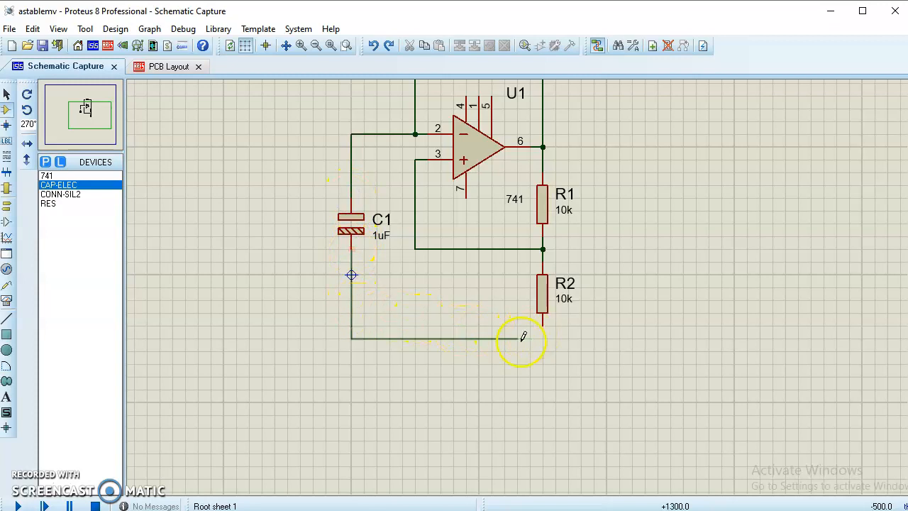
click(544, 332)
Step: Consult the reference circuit in Photos and place a CONN-SIL2 connector, rotated 180°, above and left of C1 on the schematic
scroll(579, 270, down, 1)
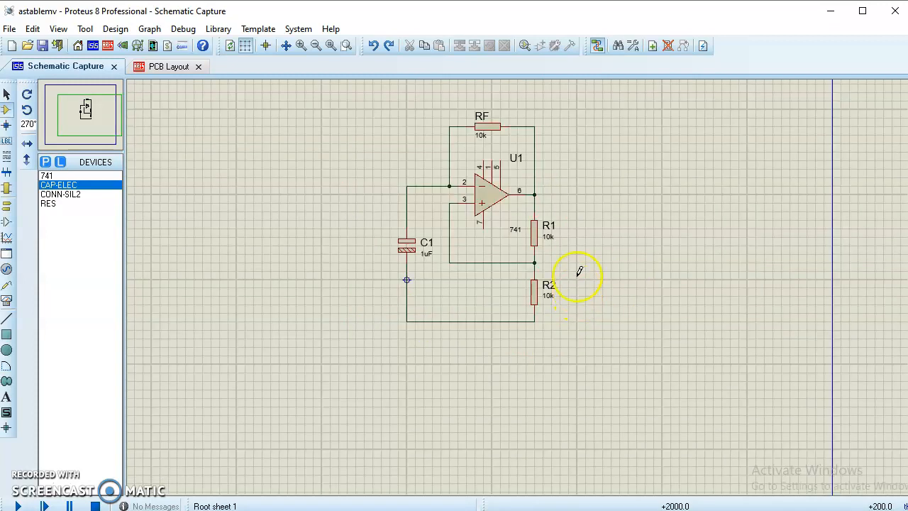
scroll(527, 208, up, 1)
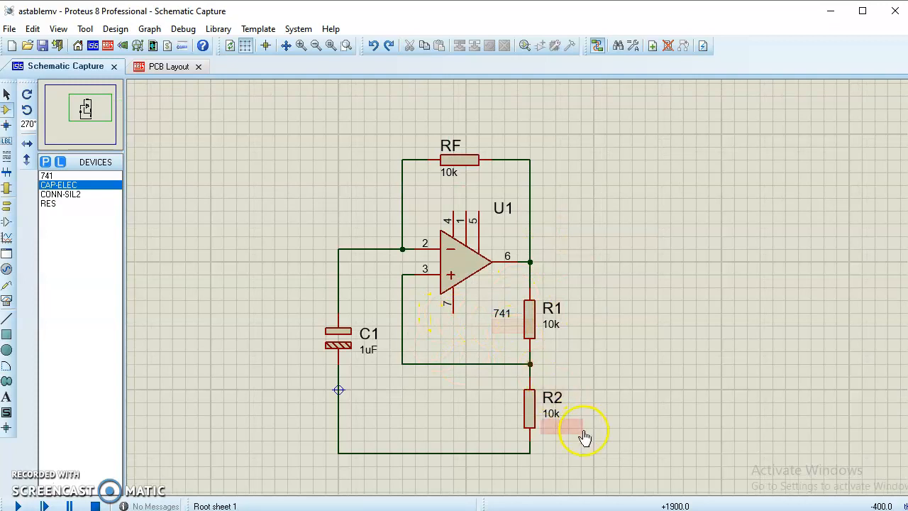
key(alt+Tab)
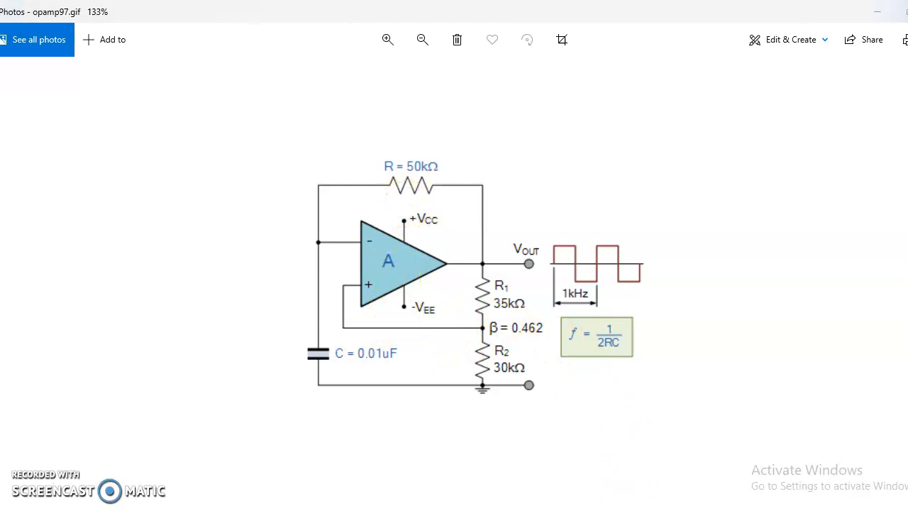
key(alt+Tab)
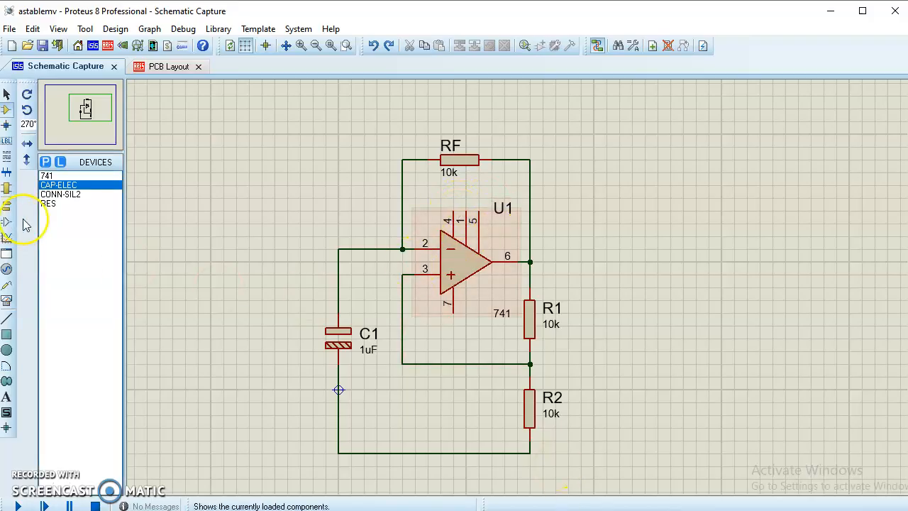
click(65, 194)
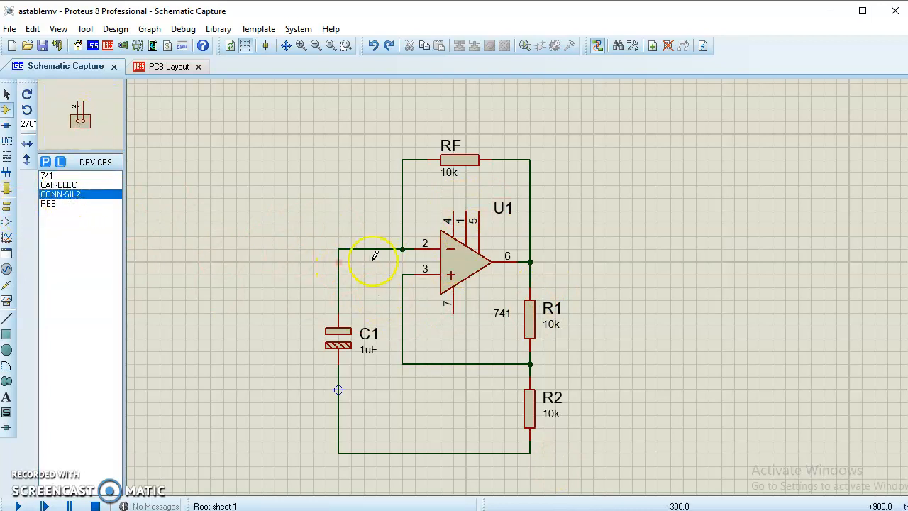
click(345, 188)
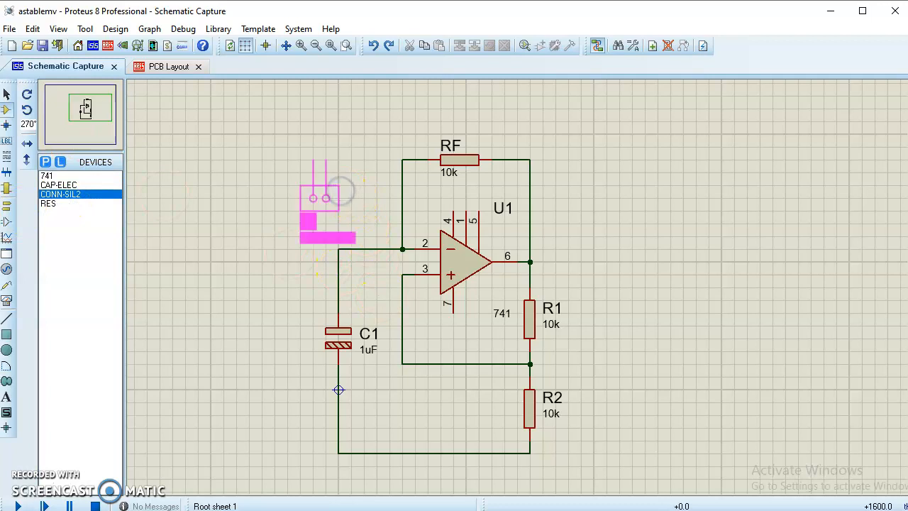
key(KP_Subtract)
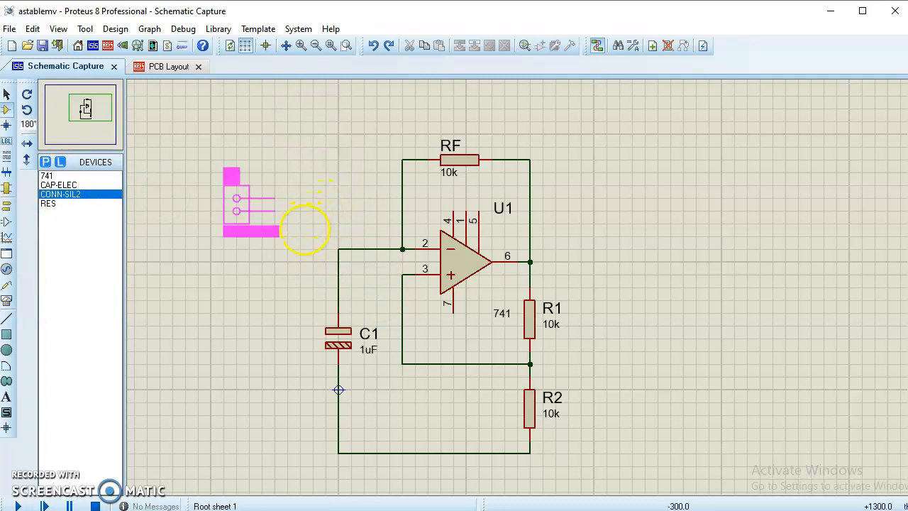
click(313, 227)
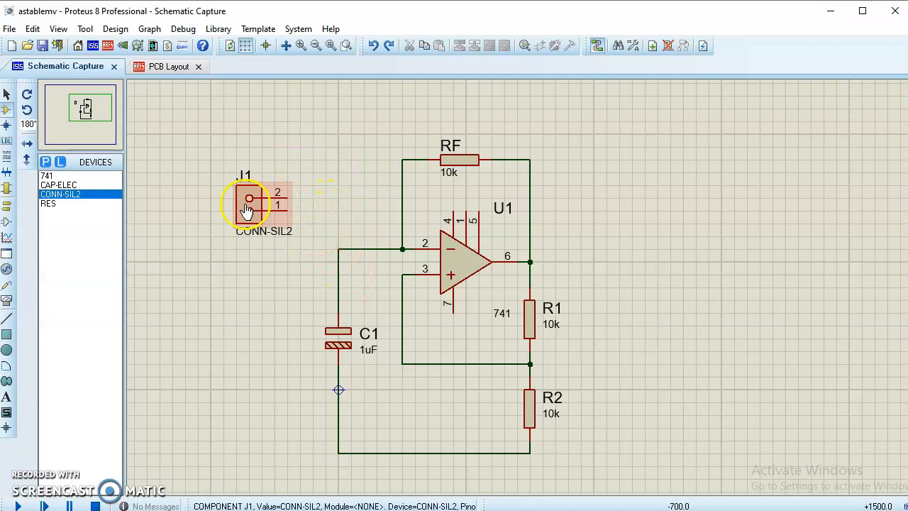
Step: Mirror connector J1 vertically (Y-Mirror) so that pin 1 is above pin 2
right_click(247, 210)
click(288, 281)
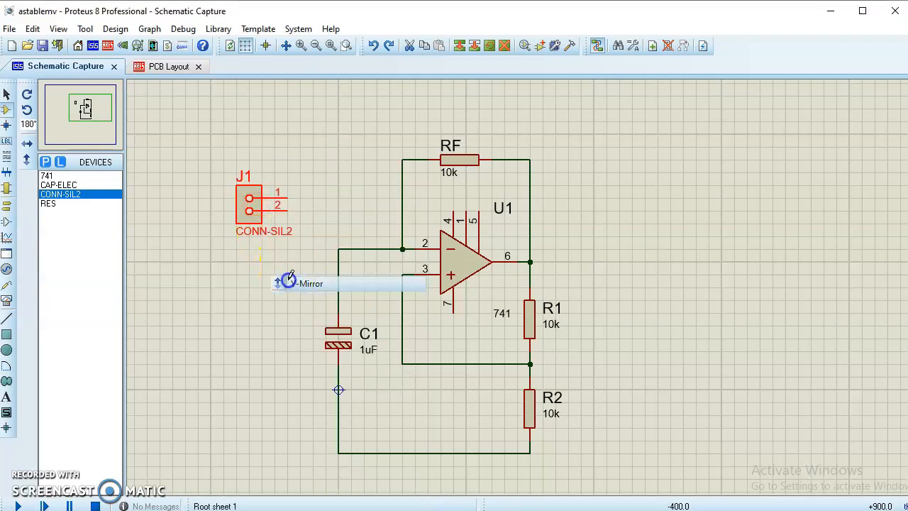
click(214, 210)
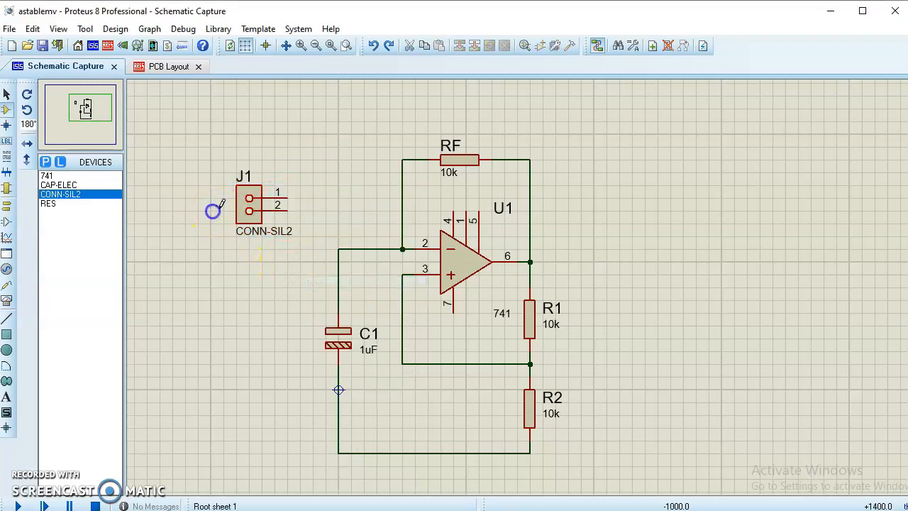
Step: Check the supply connections in the Photos reference, and wire J1 pin 1 to op-amp pin 7 and J1 pin 2 to op-amp pin 4
click(287, 197)
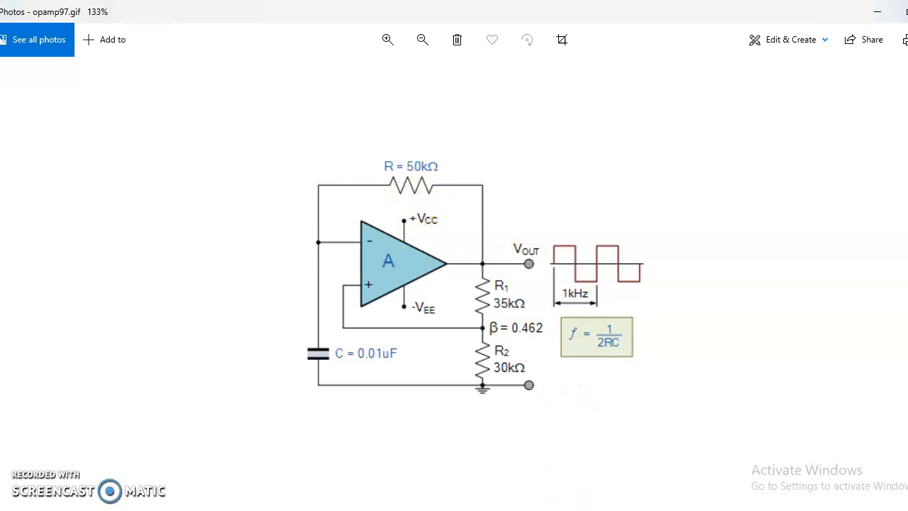
mouse_move(599, 510)
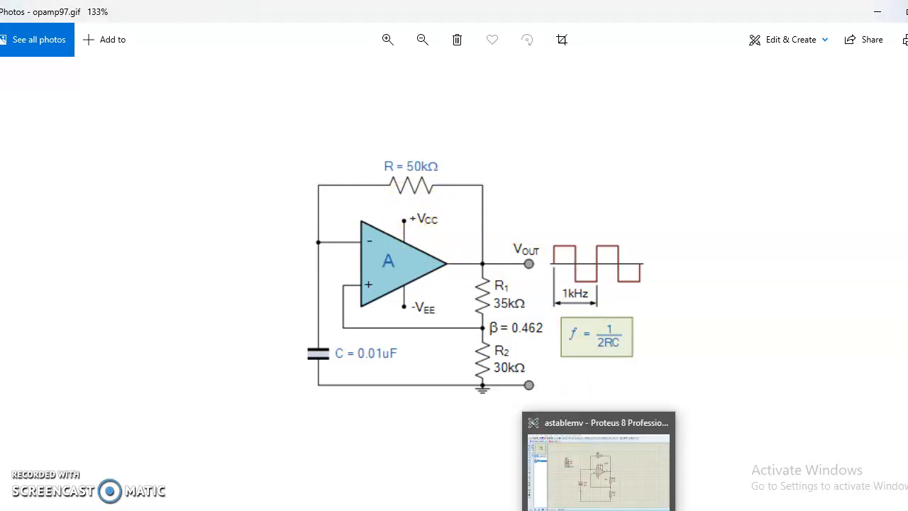
click(598, 468)
click(287, 198)
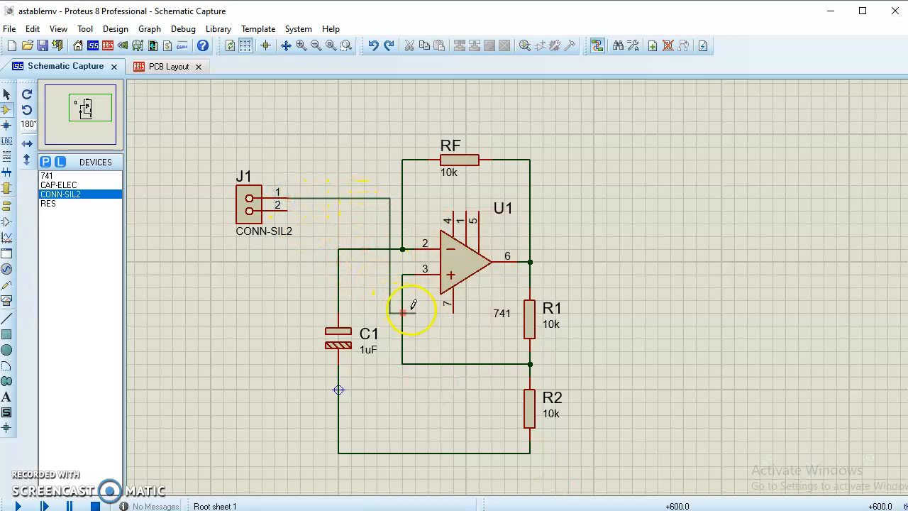
click(452, 314)
click(284, 211)
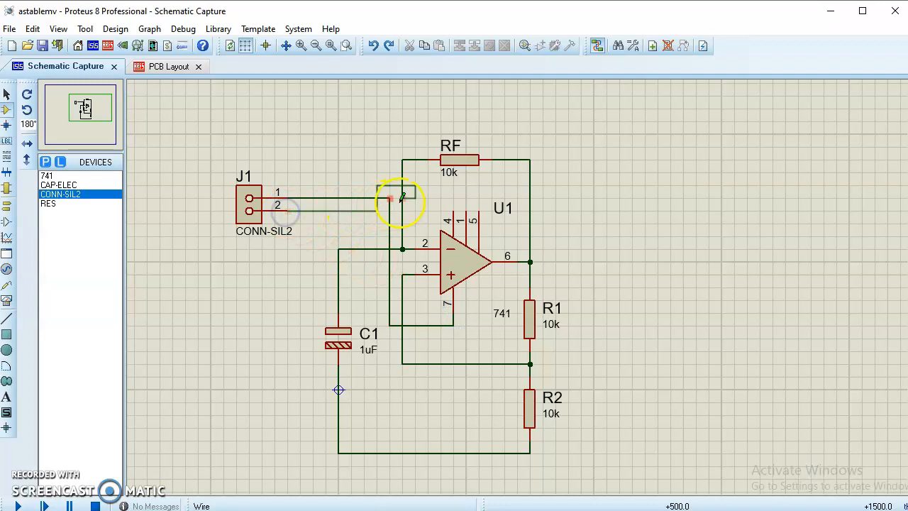
click(453, 211)
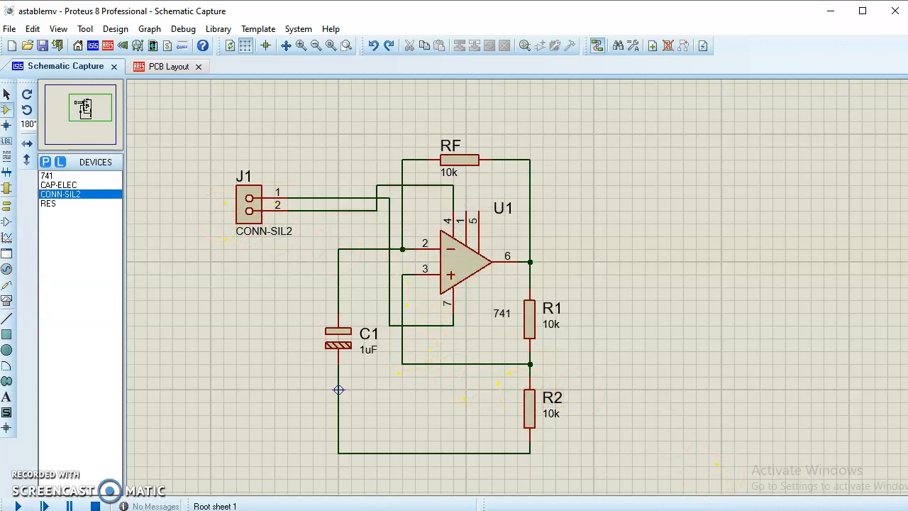
Step: Place a second CONN-SIL2 connector at 0° right of the op-amp and wire its pin 1 to the op-amp output node
click(61, 195)
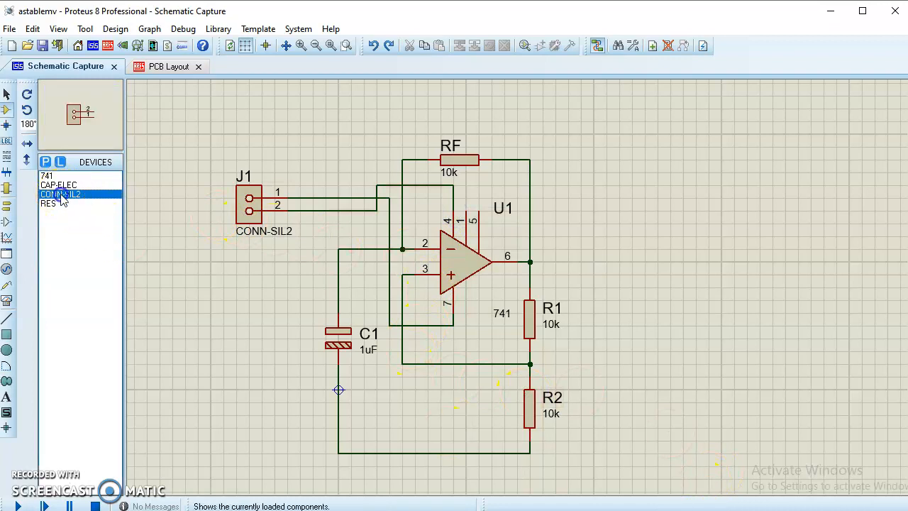
click(607, 261)
key(ctrl+m)
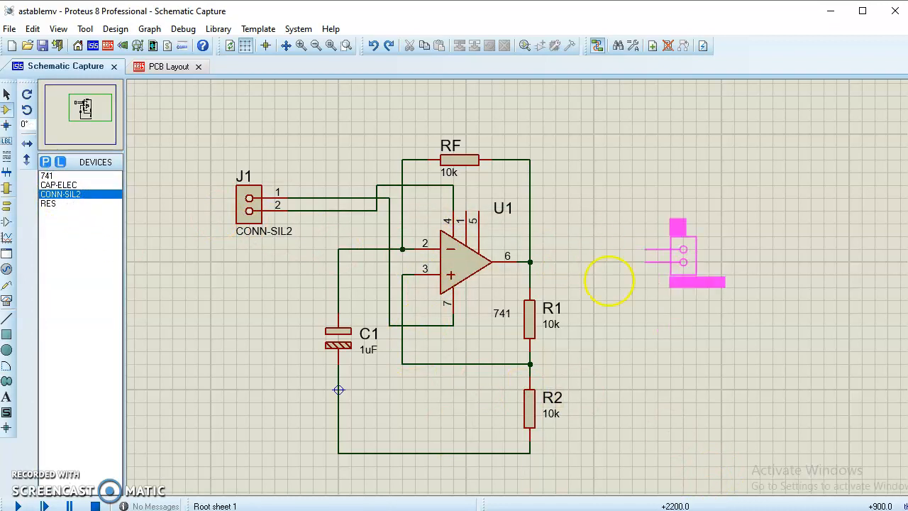
click(592, 301)
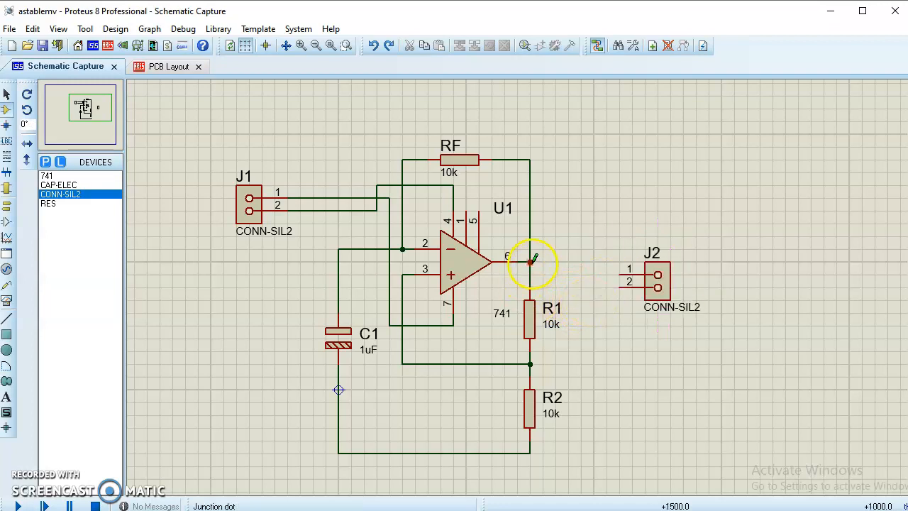
click(529, 263)
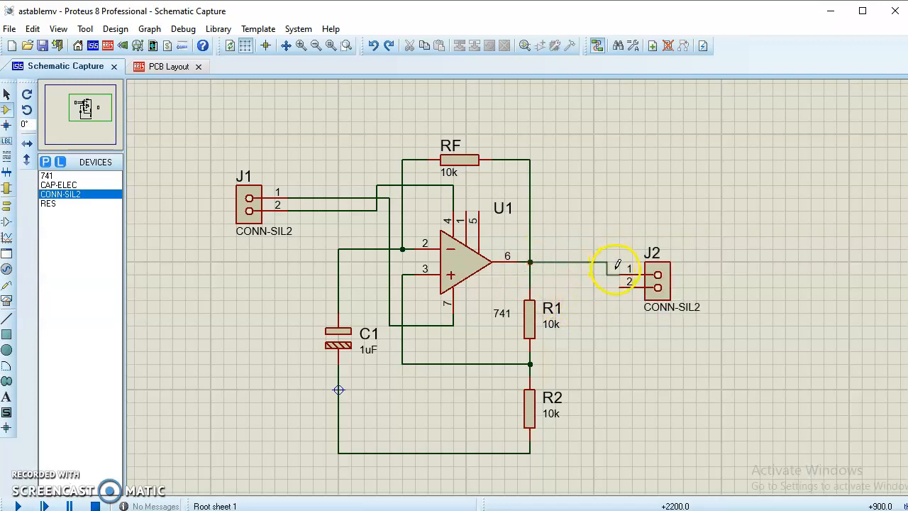
click(624, 301)
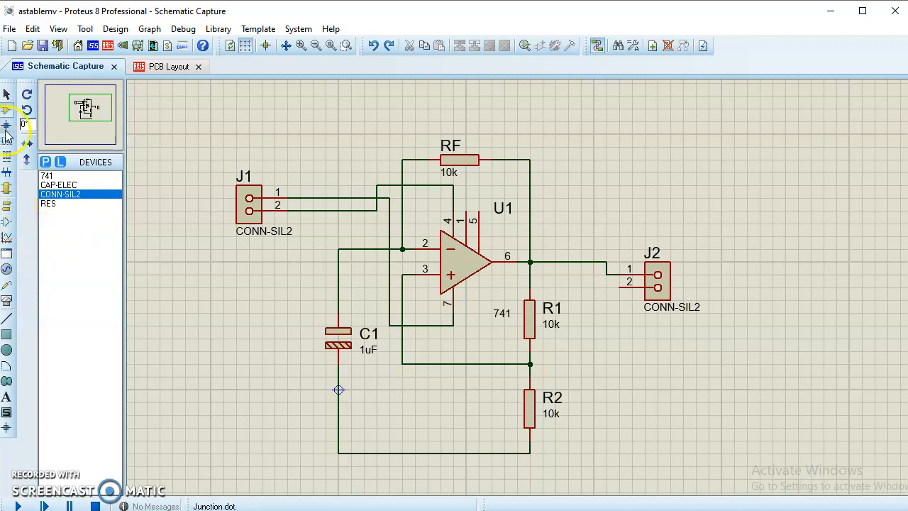
Step: Place a POWER terminal above the J1 wiring and wire it to the J1 pin 1 line
click(5, 210)
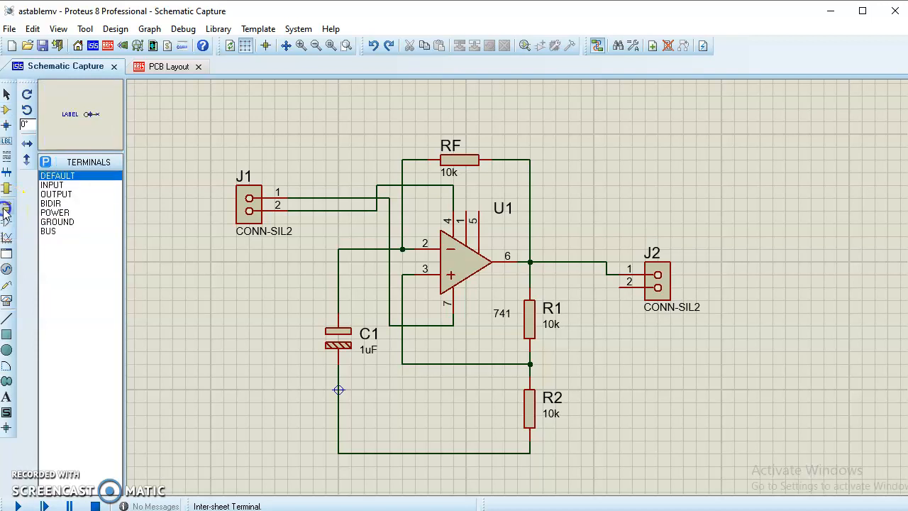
click(57, 222)
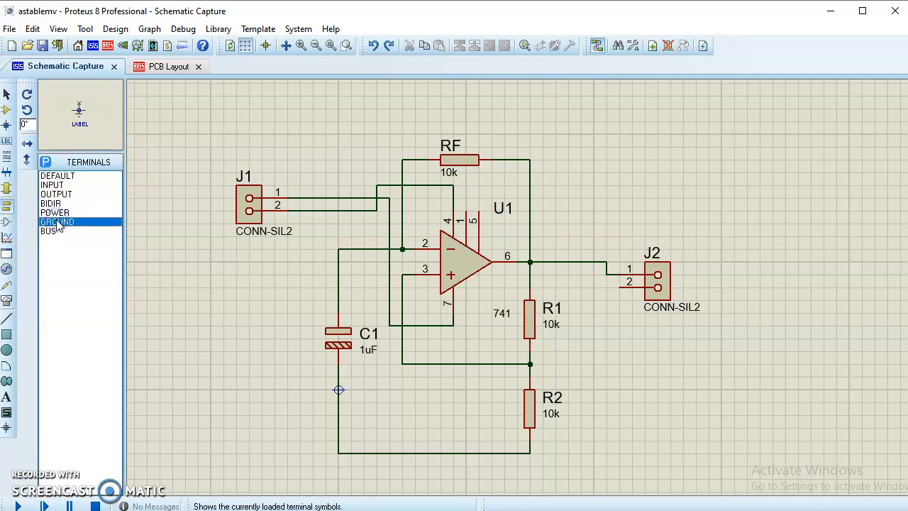
click(56, 213)
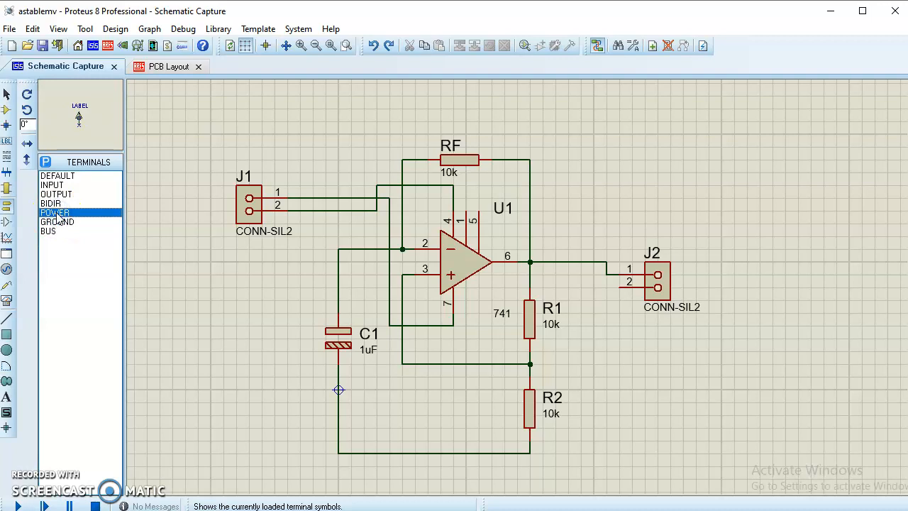
click(308, 146)
click(312, 145)
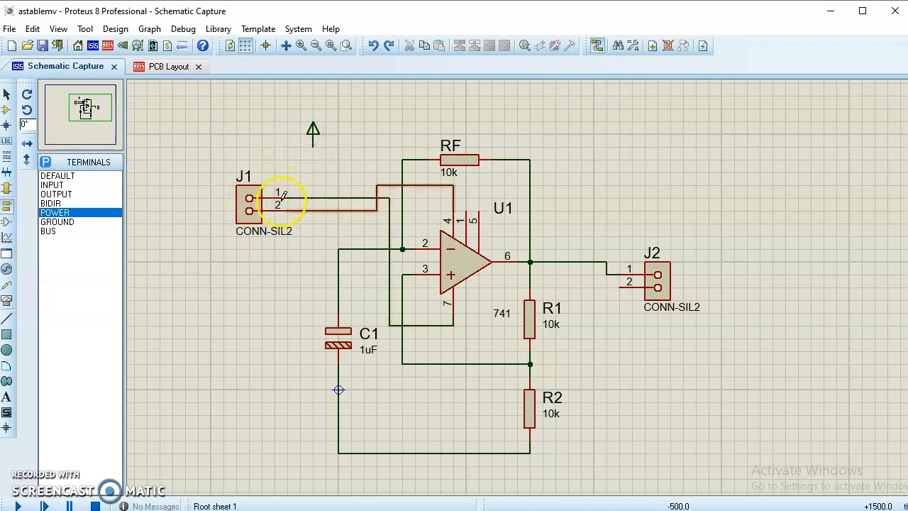
click(314, 147)
click(312, 198)
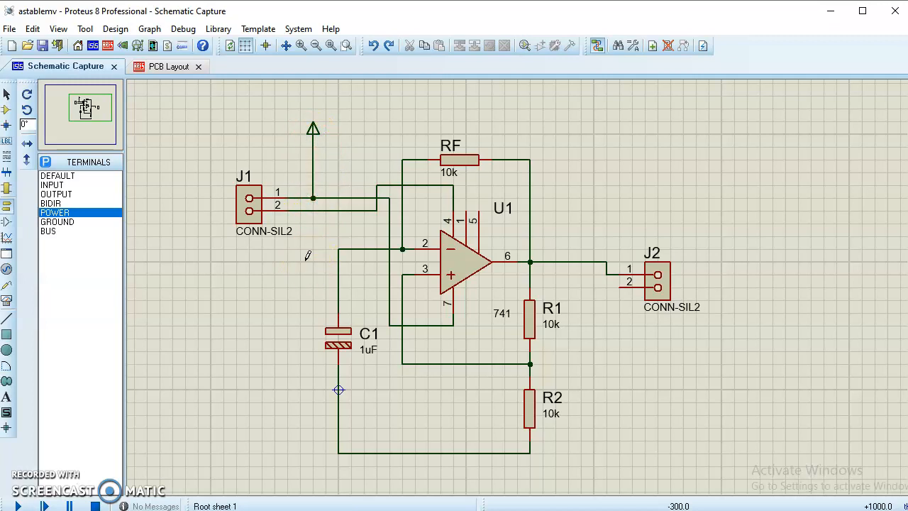
Step: Place two GROUND terminals, wiring one to the J1 pin 2 line and the other to J2 pin 2
click(62, 223)
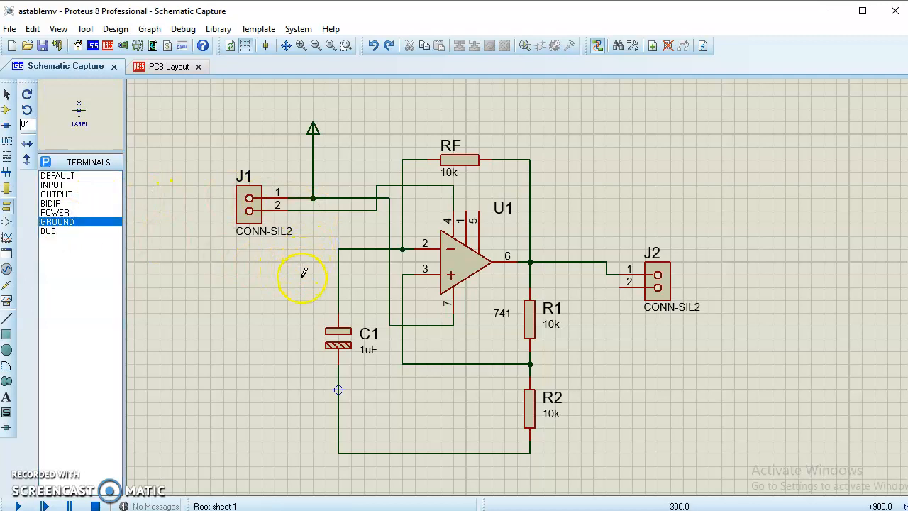
click(282, 300)
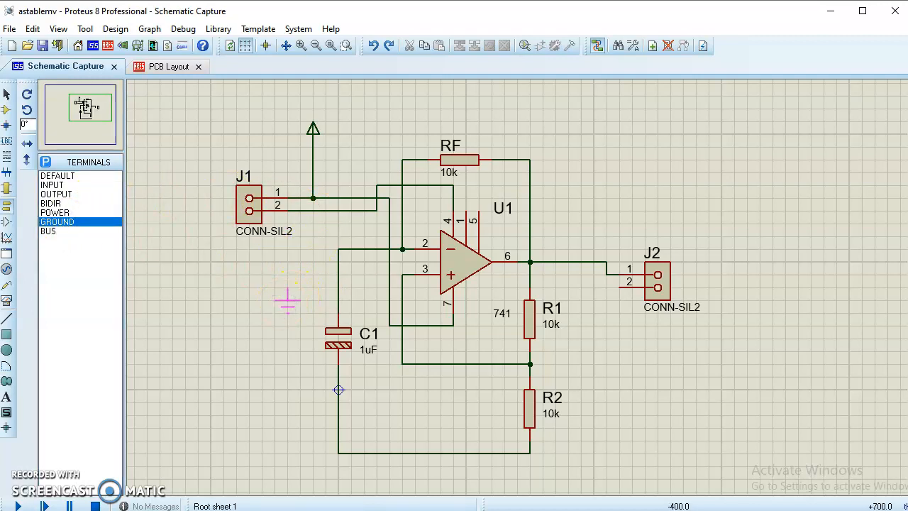
click(299, 298)
click(301, 284)
click(305, 211)
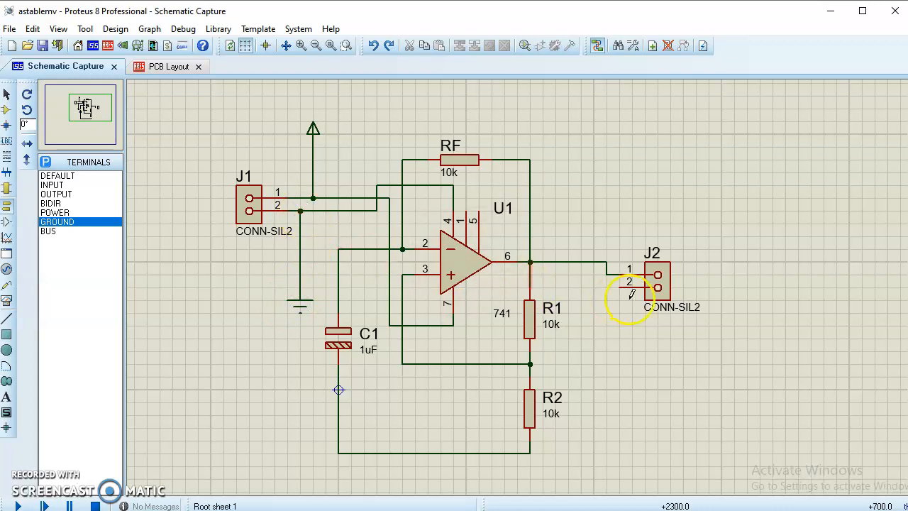
click(607, 339)
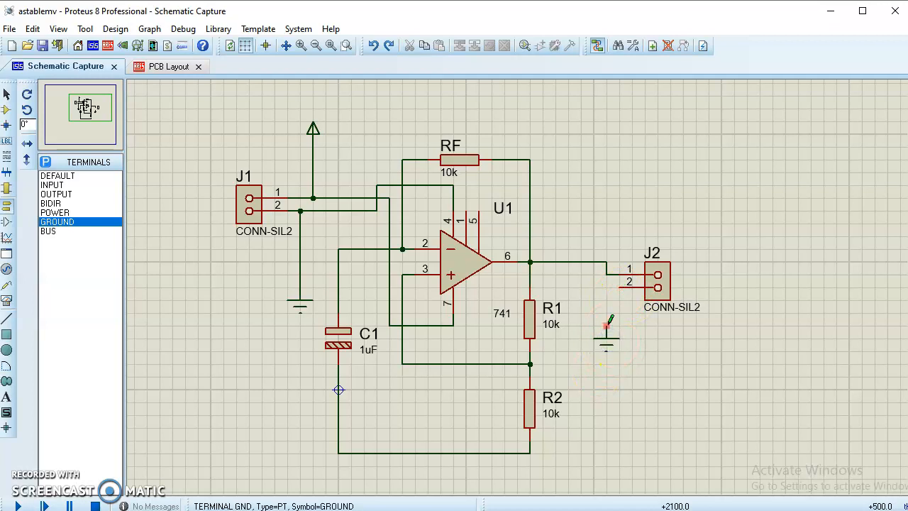
click(618, 287)
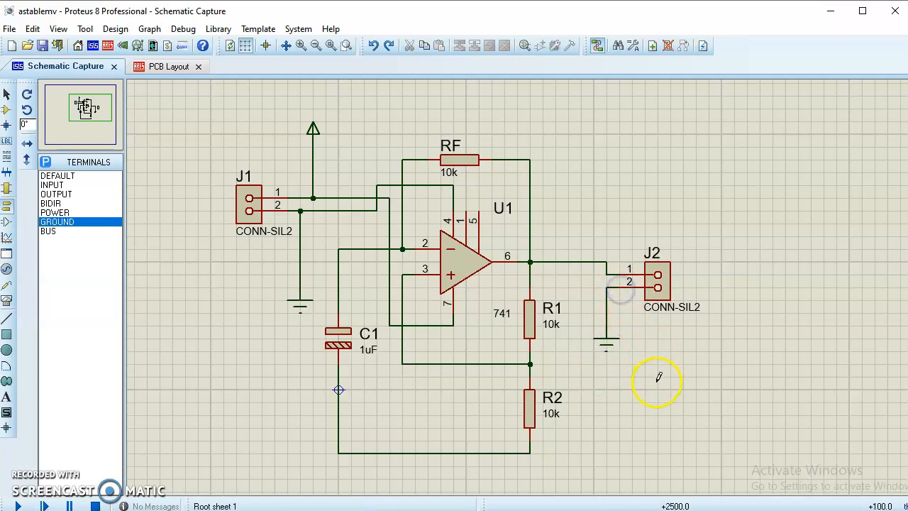
Step: Check the ground point in the Photos reference and connect a GROUND terminal to the bottom wire joining C1 and R2
key(alt+Tab)
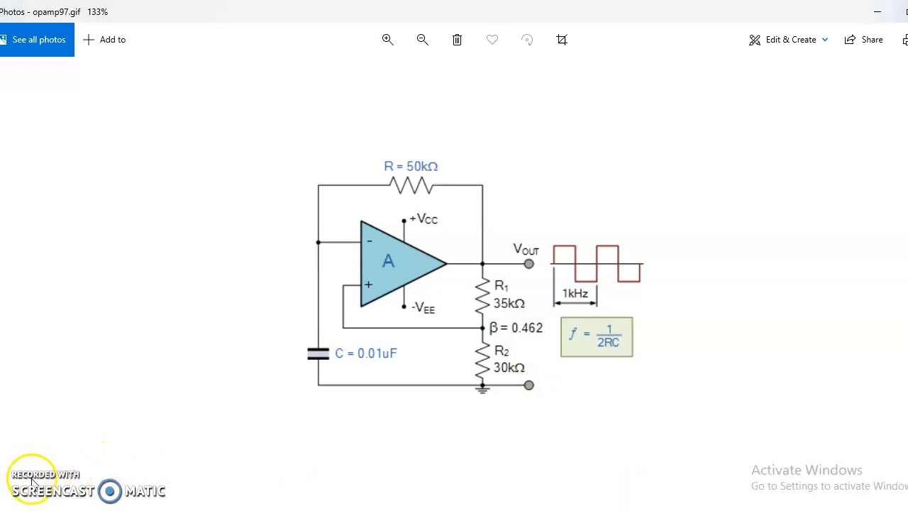
key(alt+Tab)
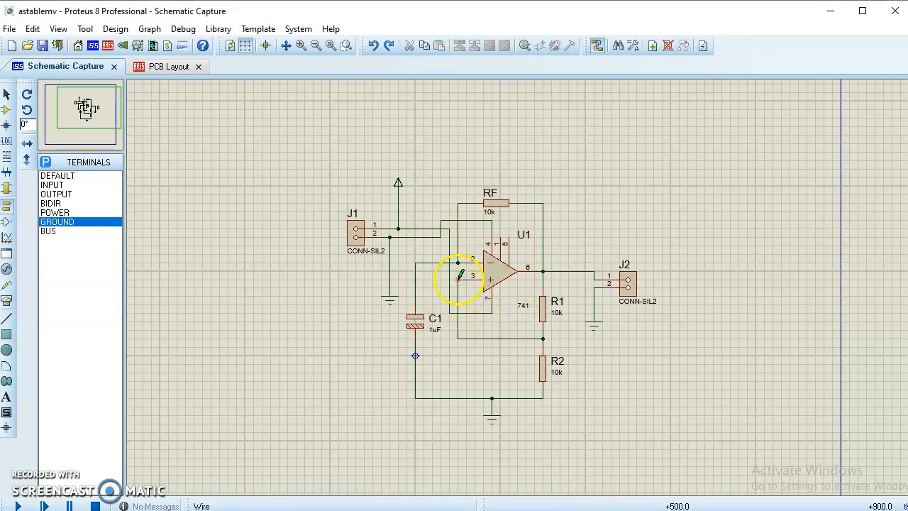
scroll(522, 288, up, 1)
scroll(523, 288, down, 1)
scroll(518, 292, up, 2)
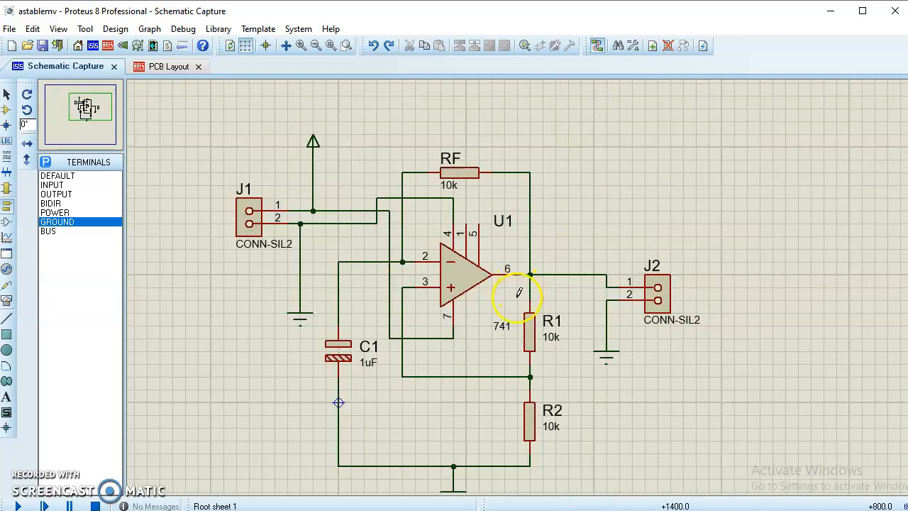
scroll(519, 292, down, 1)
scroll(522, 298, up, 1)
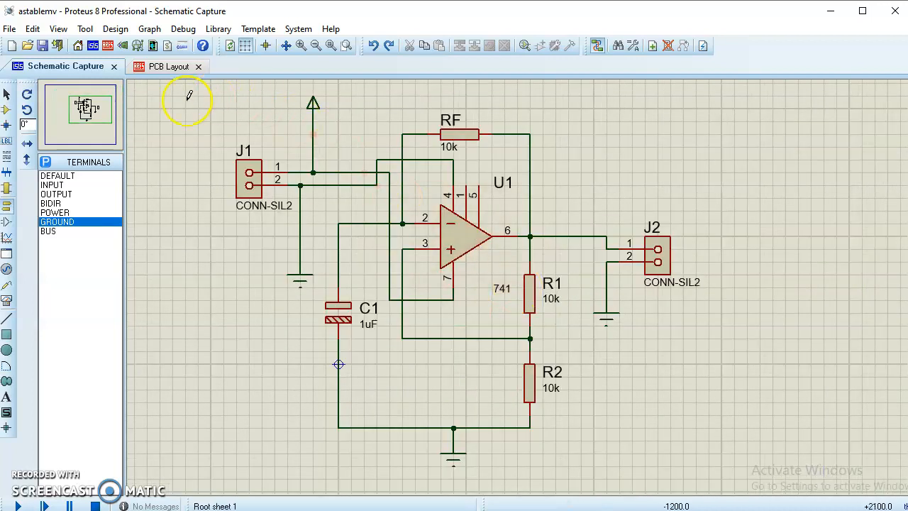
Step: Go to the PCB layout and draw a rectangle around the origin as the board outline
click(160, 67)
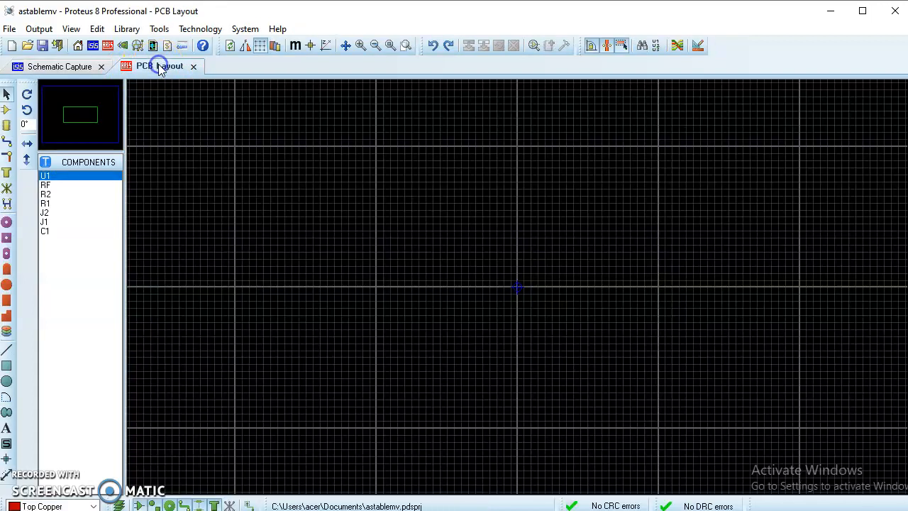
click(46, 68)
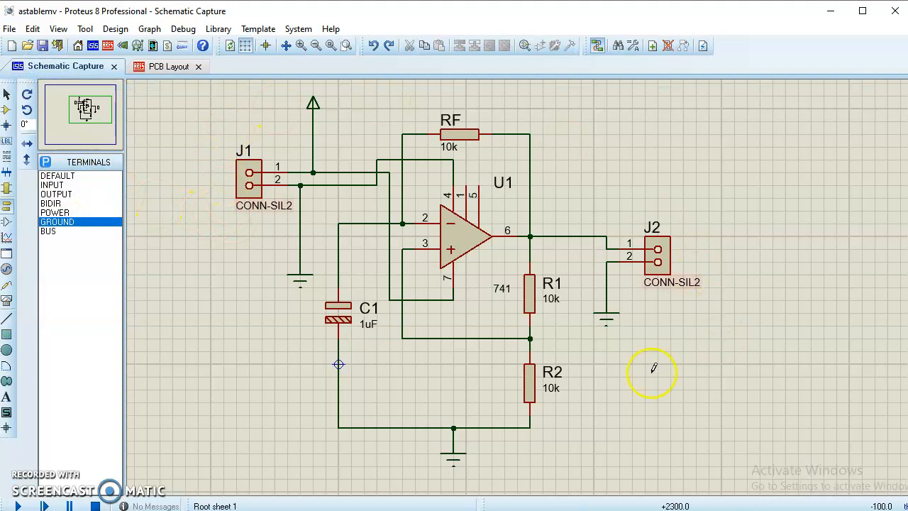
click(168, 69)
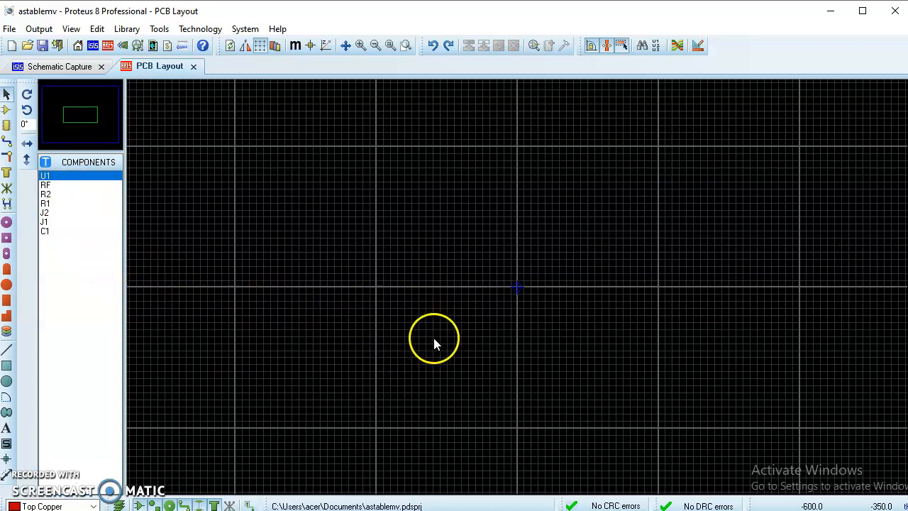
click(8, 369)
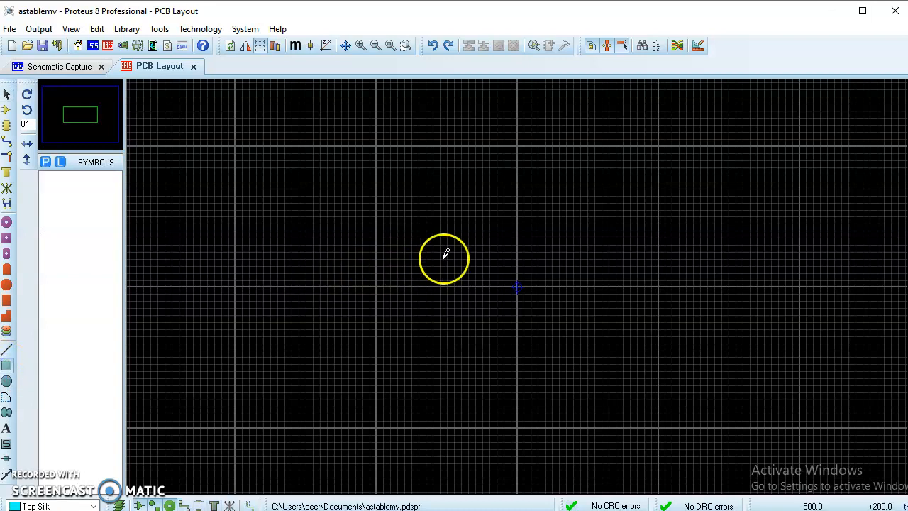
drag(419, 190, 429, 200)
drag(473, 248, 691, 405)
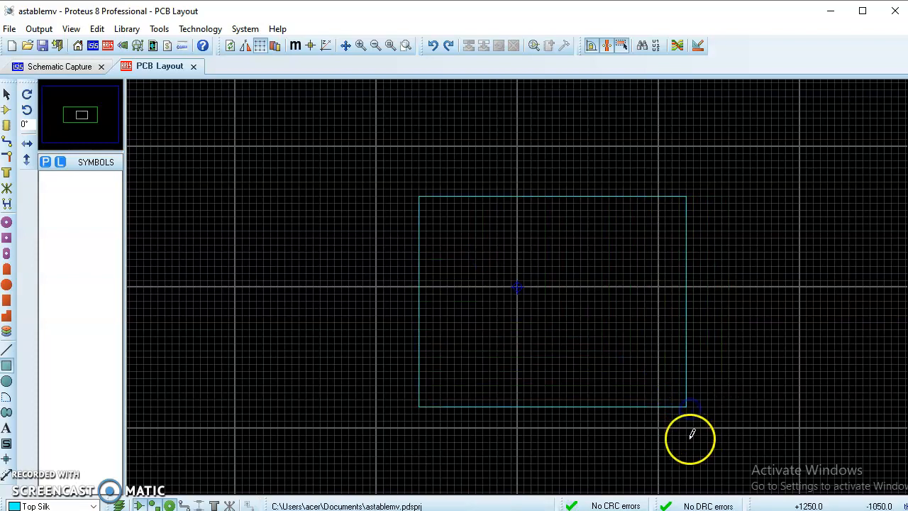
Step: Change the rectangle's layer from Top Silk to Board Edge and deselect it
right_click(687, 320)
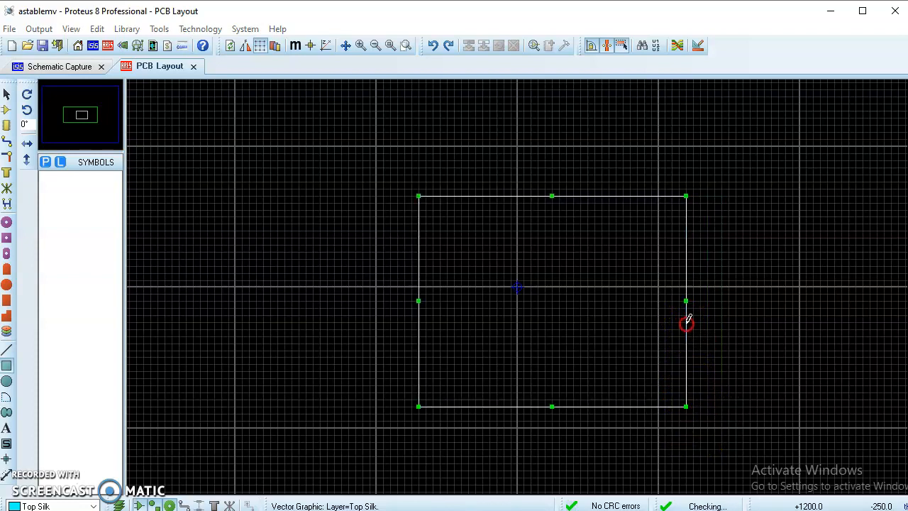
mouse_move(737, 307)
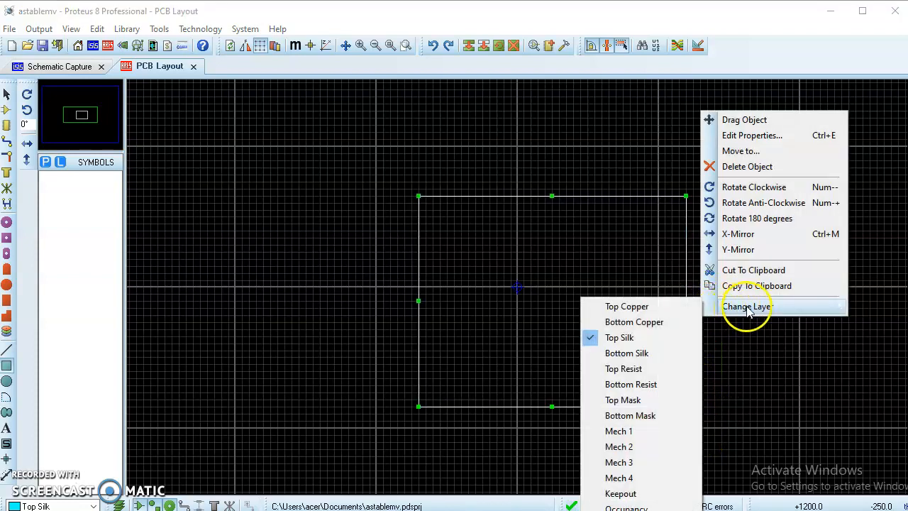
click(626, 510)
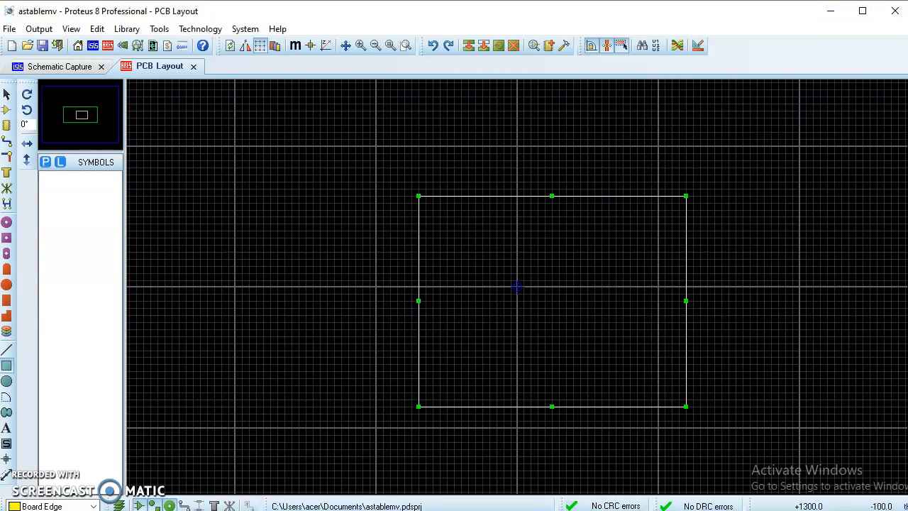
click(361, 239)
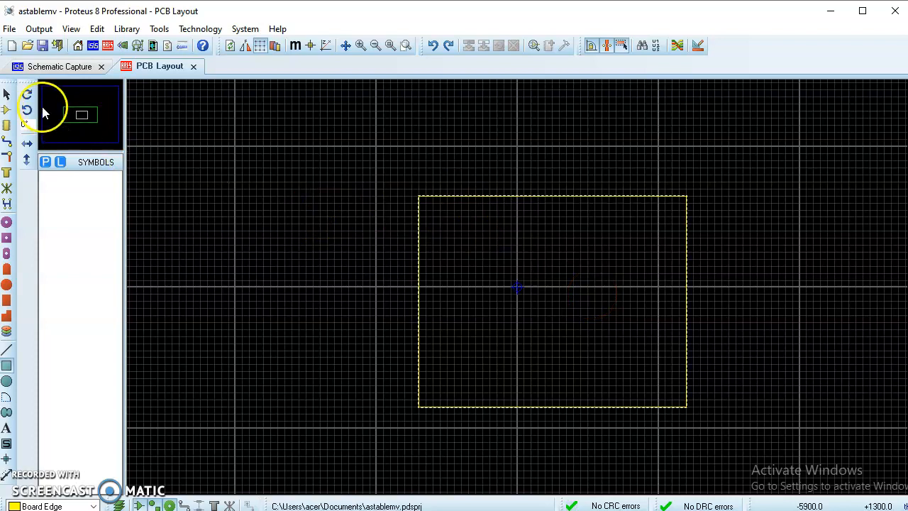
Step: Move the board outline left and slightly down so it sits more centrally over the origin
click(6, 94)
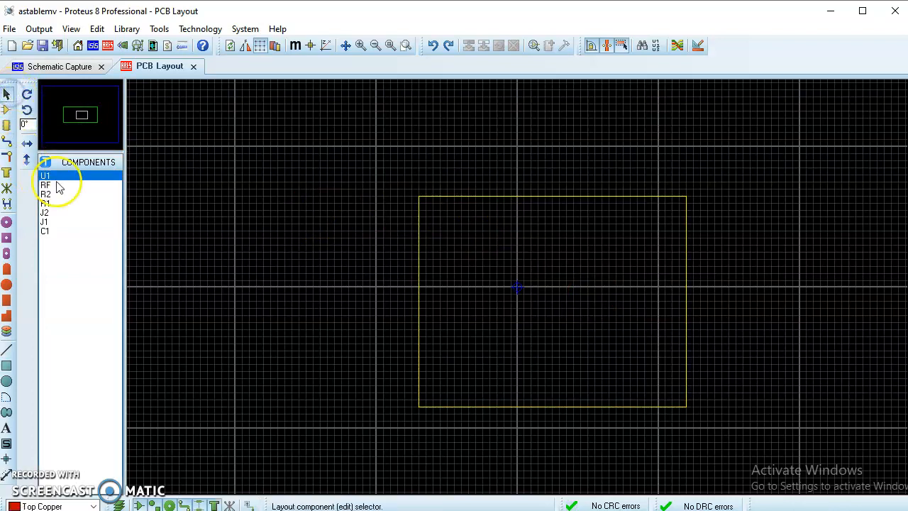
click(460, 196)
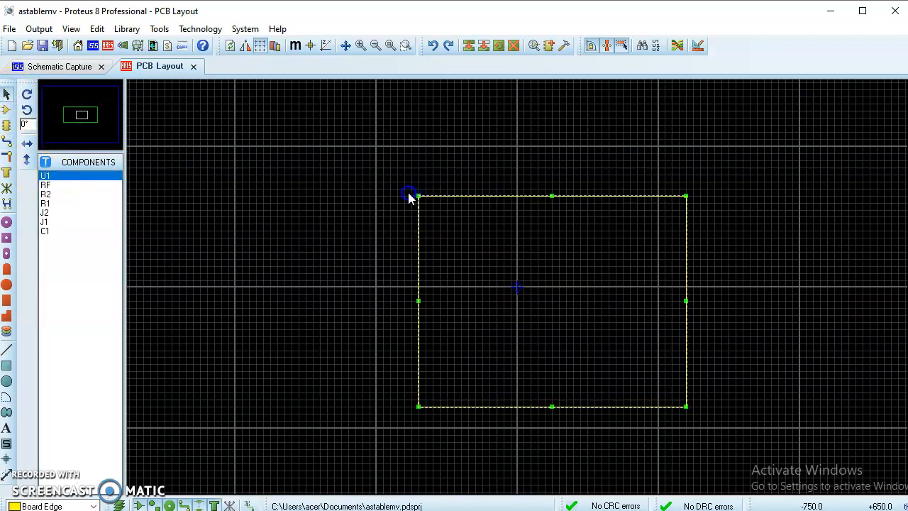
drag(476, 198, 404, 190)
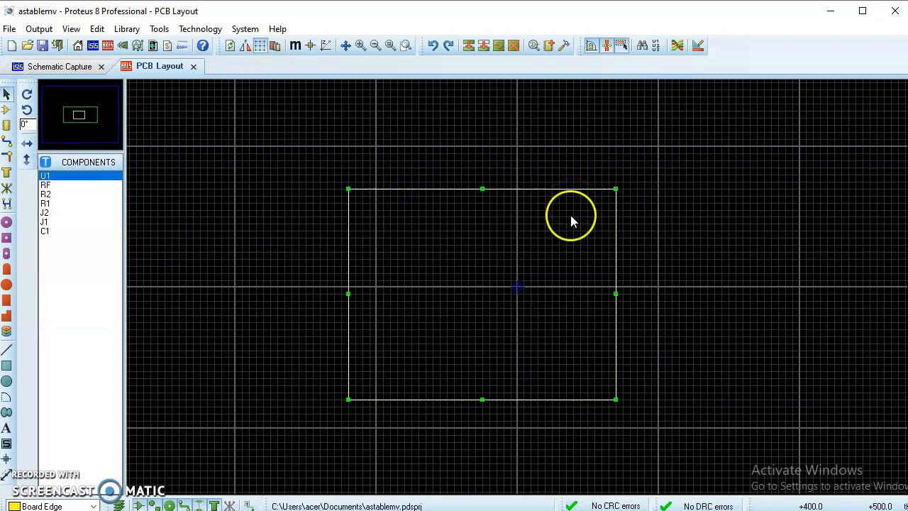
drag(523, 189, 525, 204)
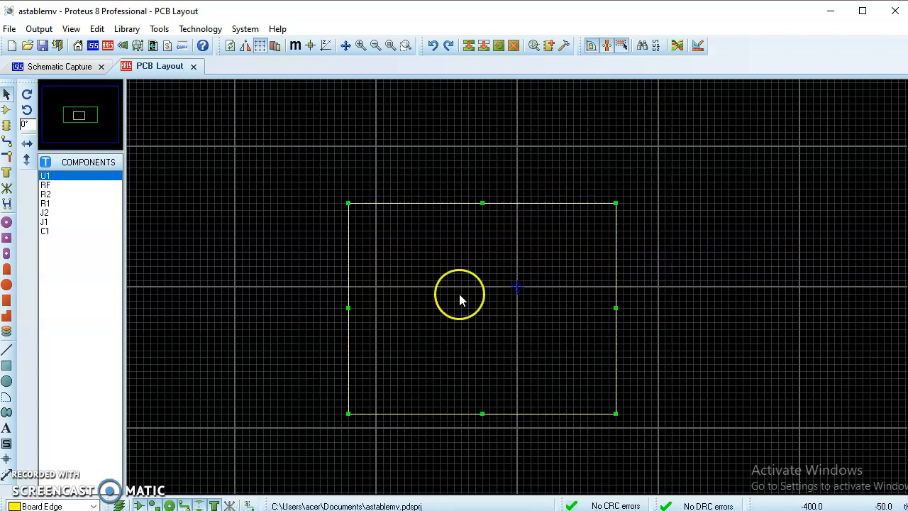
click(657, 274)
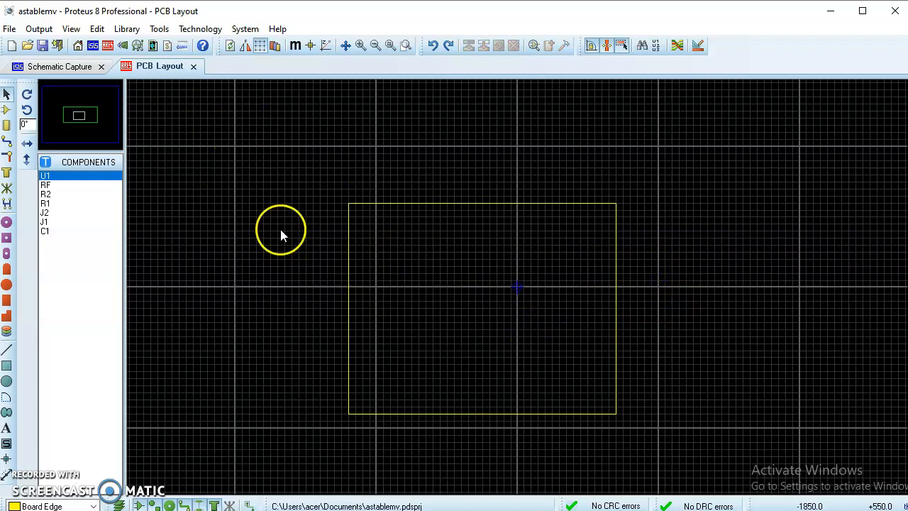
Step: Run the Auto-placer on all components, including C1, keeping the default design rules and horizontal DIL rotation
click(159, 32)
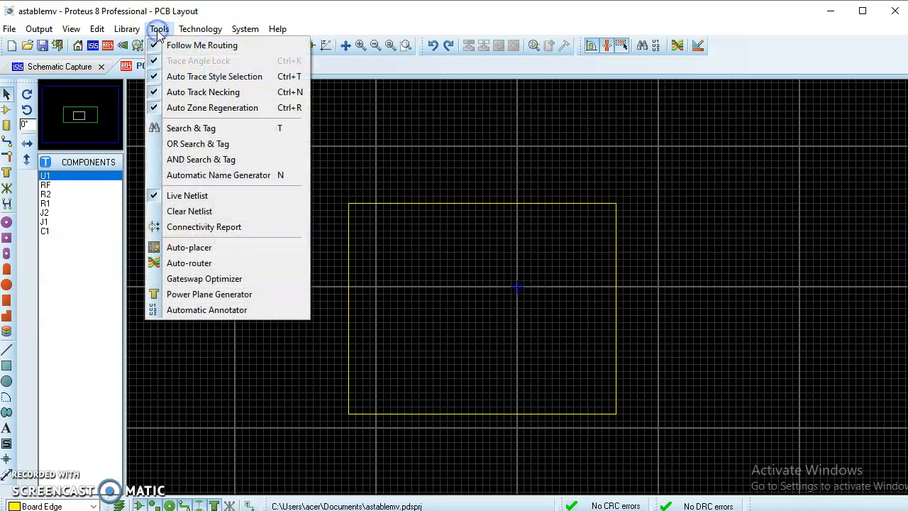
click(203, 249)
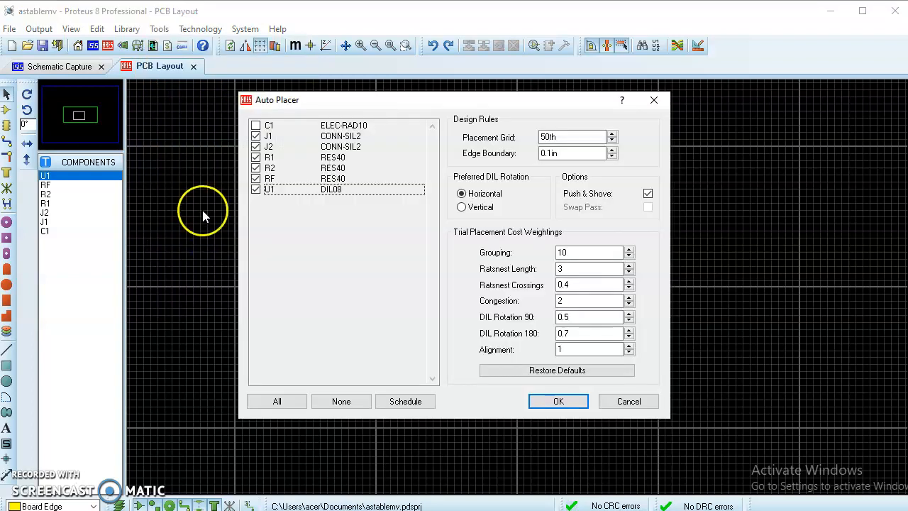
click(257, 126)
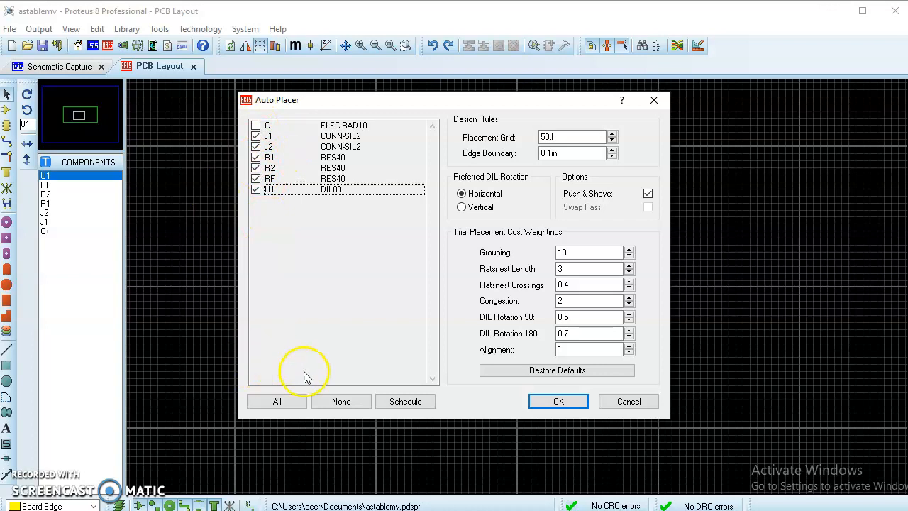
click(256, 127)
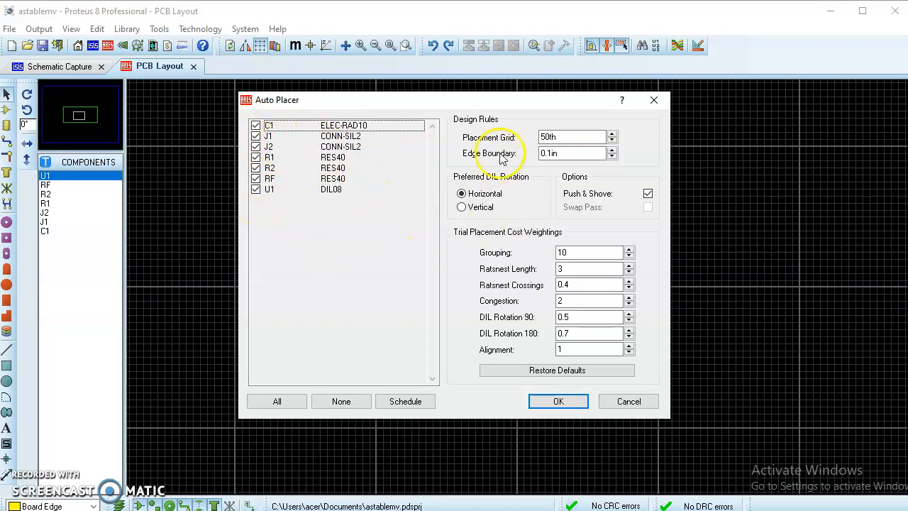
click(553, 402)
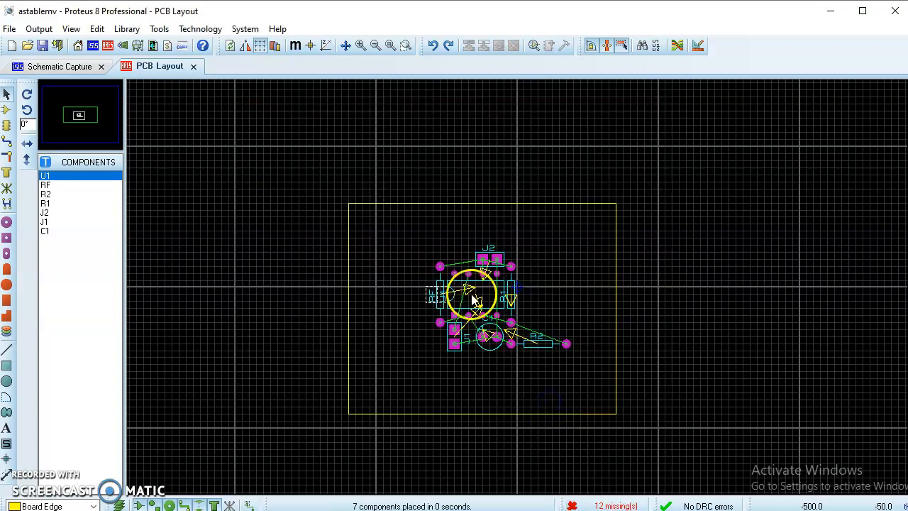
Step: Inspect the placed parts and move connector J2 upward, away from U1 and towards the board's upper edge
scroll(516, 290, up, 1)
scroll(539, 251, down, 1)
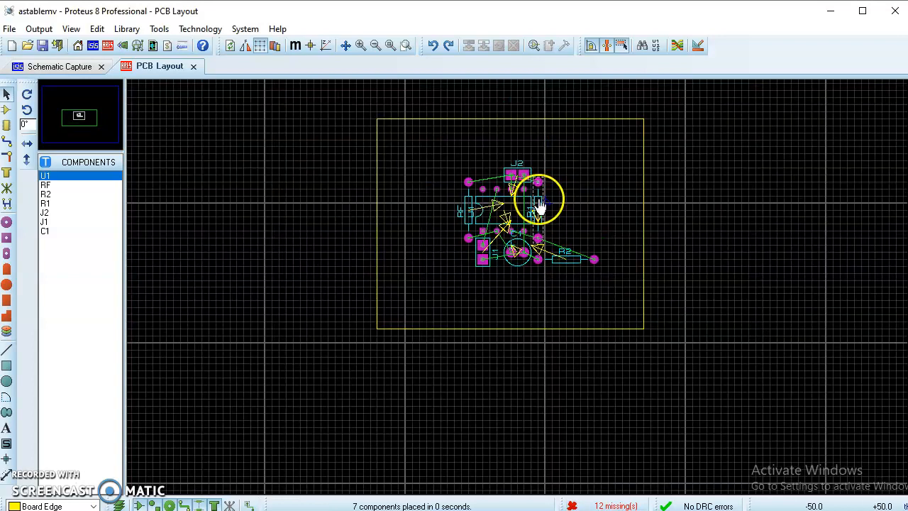
scroll(539, 205, up, 1)
scroll(520, 315, up, 1)
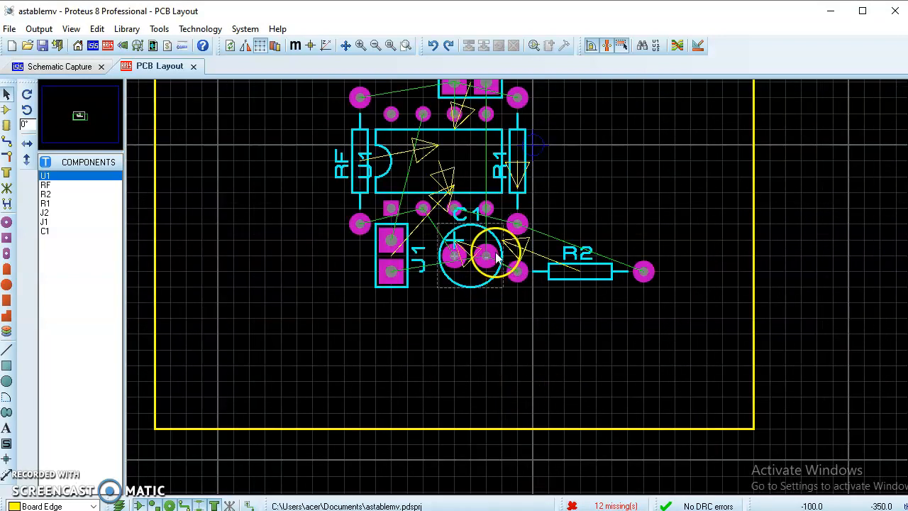
scroll(496, 259, down, 1)
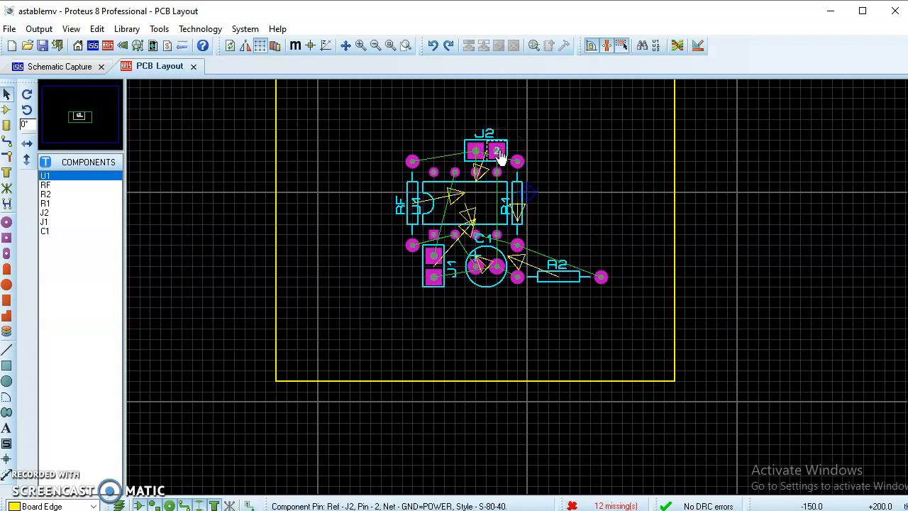
scroll(499, 152, up, 1)
scroll(520, 290, down, 1)
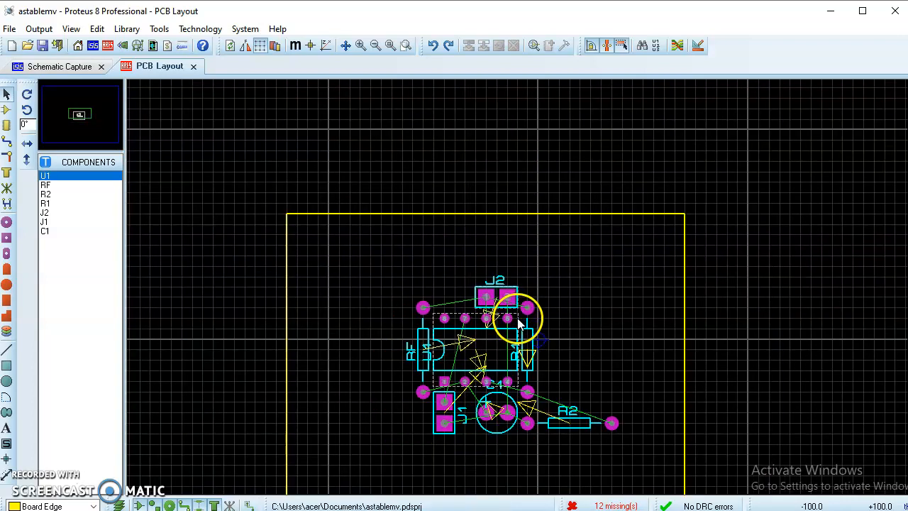
click(514, 305)
drag(506, 299, 506, 258)
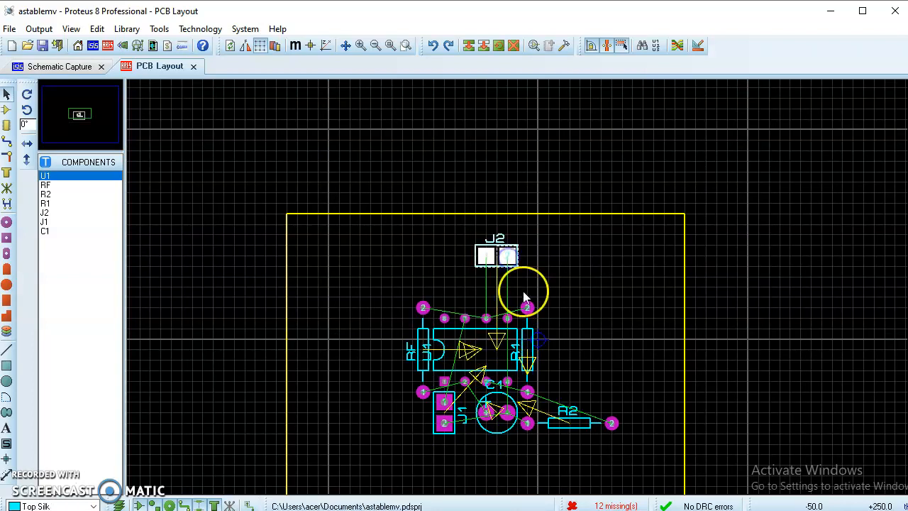
Step: Move R1 to the right, clear of U1, and move R2 downward
click(527, 359)
drag(534, 362, 586, 361)
click(572, 424)
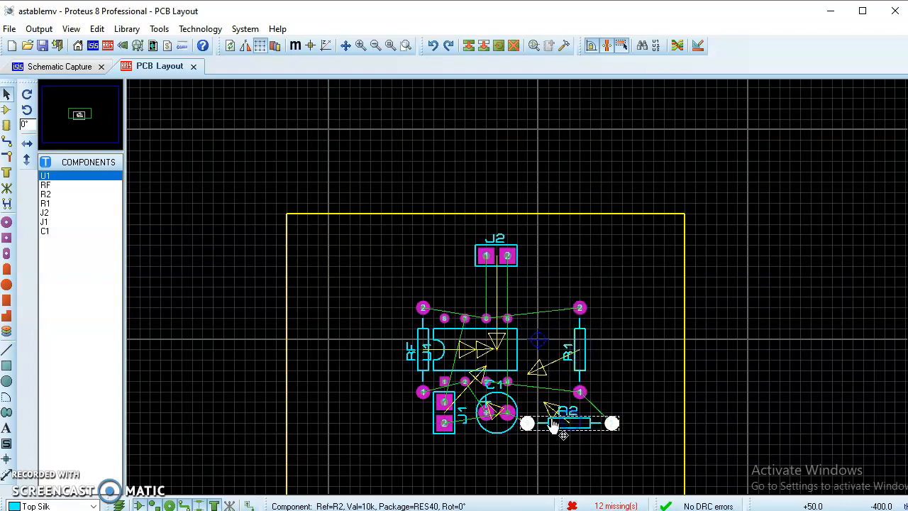
drag(572, 424, 572, 455)
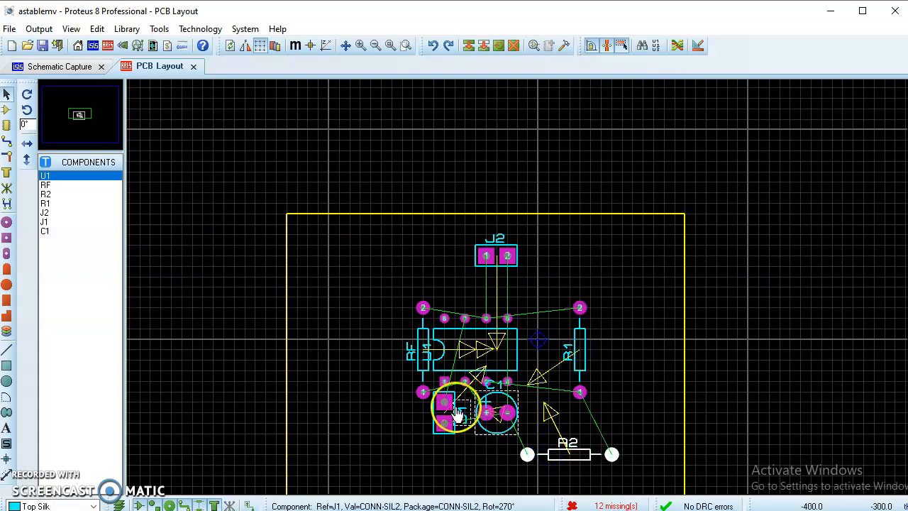
Step: Spread RF, J1, C1, R2 and R1 outward from U1 within the board outline
scroll(494, 325, down, 1)
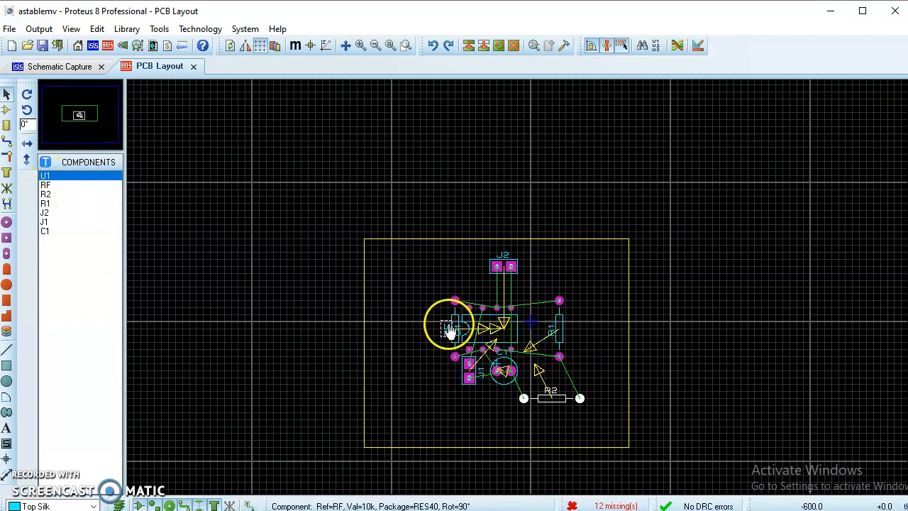
drag(454, 323, 427, 324)
click(472, 350)
drag(469, 366, 426, 391)
drag(501, 371, 545, 419)
drag(560, 301, 580, 301)
Step: Shift U1 slightly up and to the right, and place RF between U1 and R1
click(483, 313)
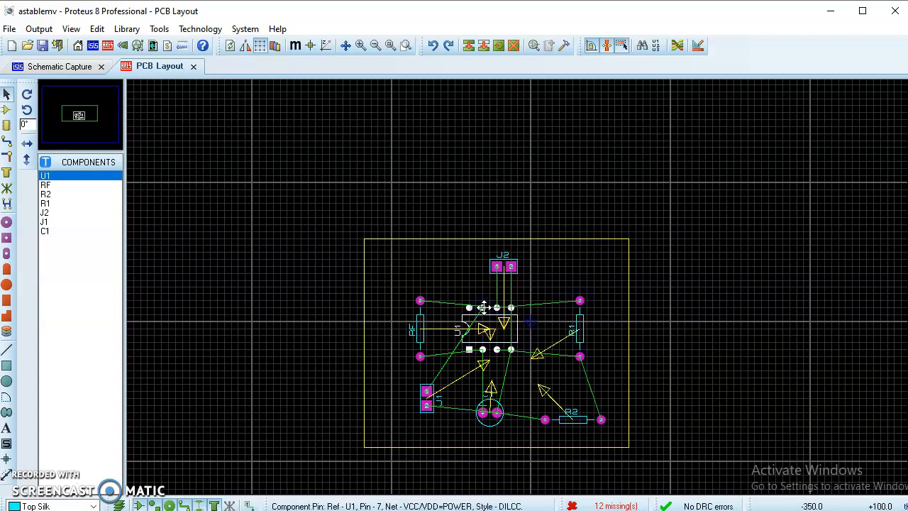
drag(483, 308, 489, 301)
click(420, 301)
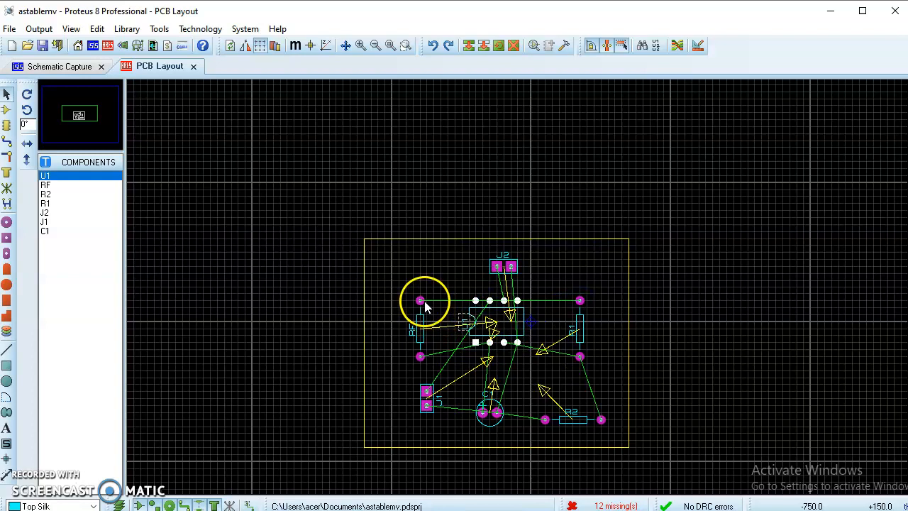
drag(420, 301, 545, 301)
Step: Rotate R2 90° anti-clockwise so it stands vertically below R1
click(571, 417)
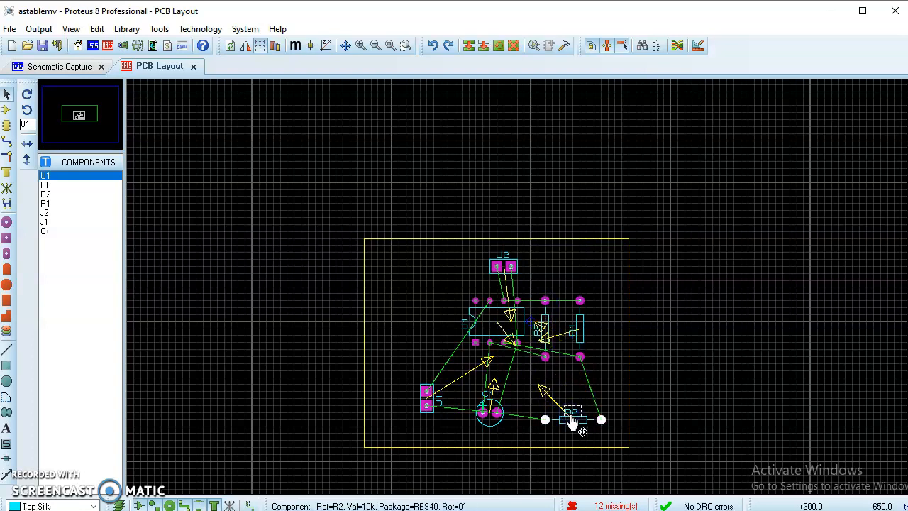
key(KP_Add)
click(465, 300)
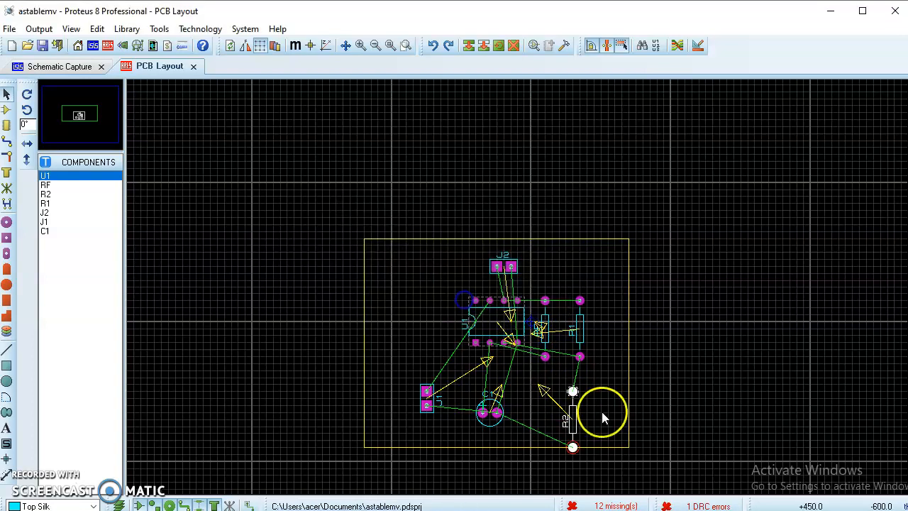
Step: Place the vertical R2 beside R1, and shift all components left to sit more centrally within the board outline
mouse_move(602, 317)
mouse_down()
mouse_move(607, 289)
mouse_move(607, 304)
mouse_up()
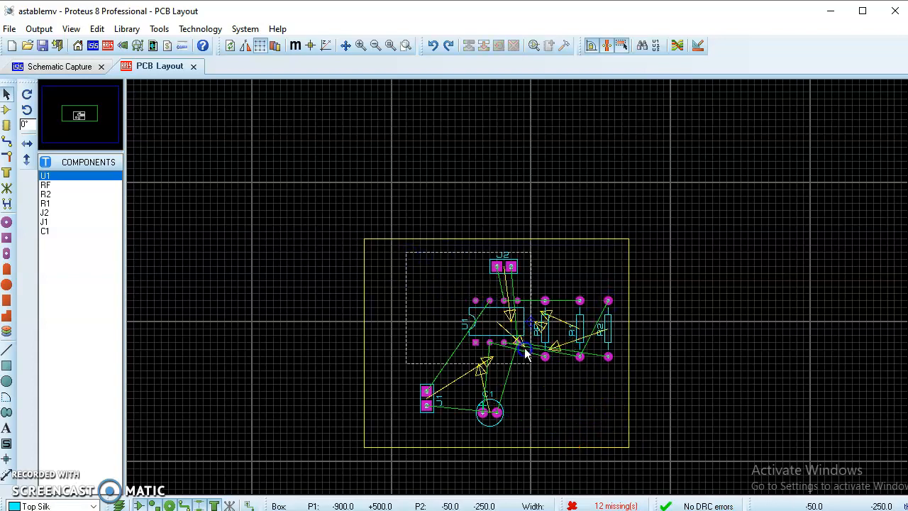
drag(620, 434, 620, 435)
drag(508, 342, 478, 343)
click(610, 326)
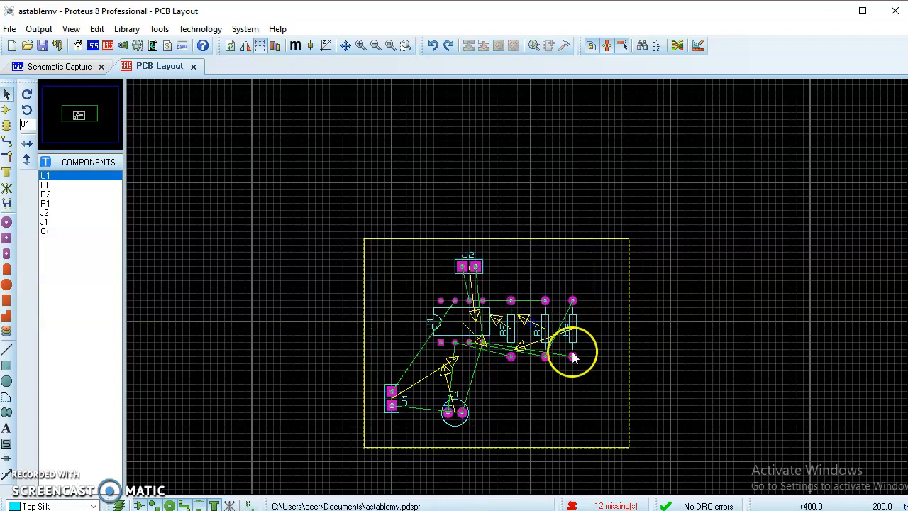
Step: Move C1 up and slightly right beneath U1, and move J1 up level with U1's notched end
click(461, 413)
drag(462, 413, 474, 391)
click(392, 391)
drag(391, 391, 393, 319)
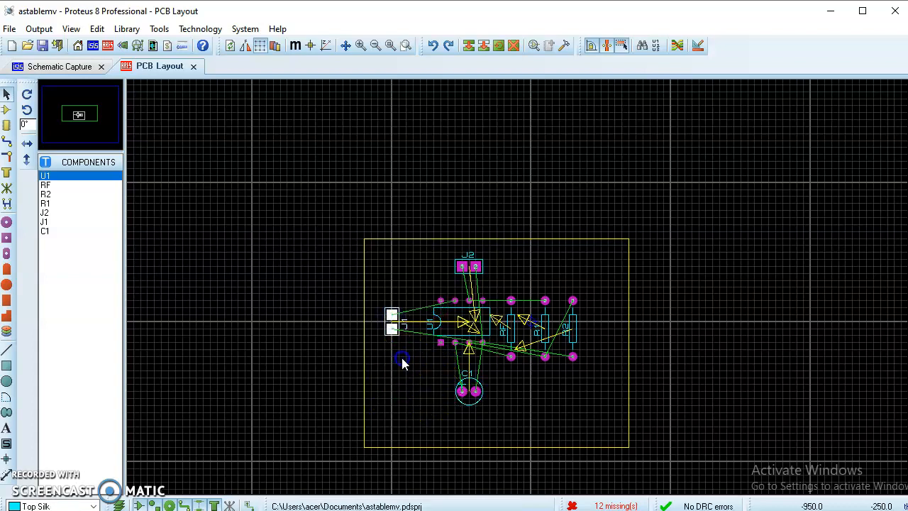
click(400, 355)
Step: Nudge J2 right to line up with U1's upper pins, and shift RF and R2 slightly right on either side of R1
click(461, 271)
drag(462, 271, 469, 271)
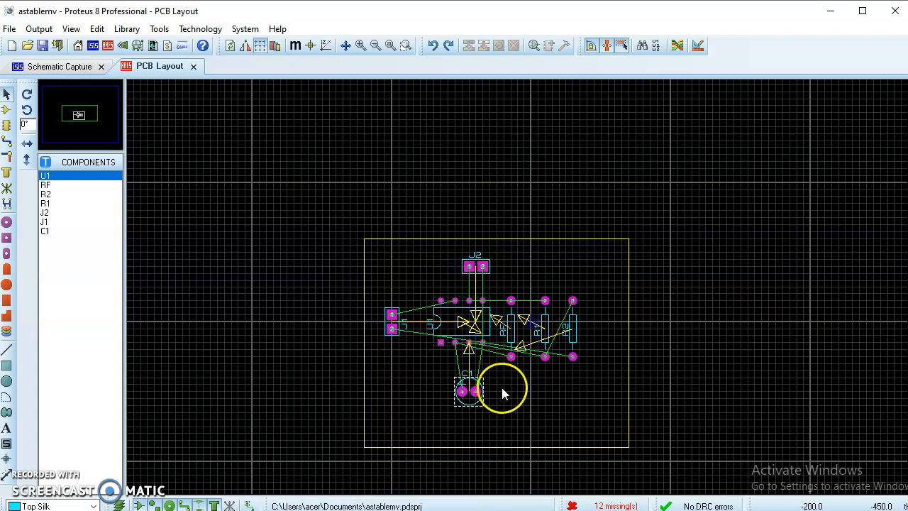
click(512, 301)
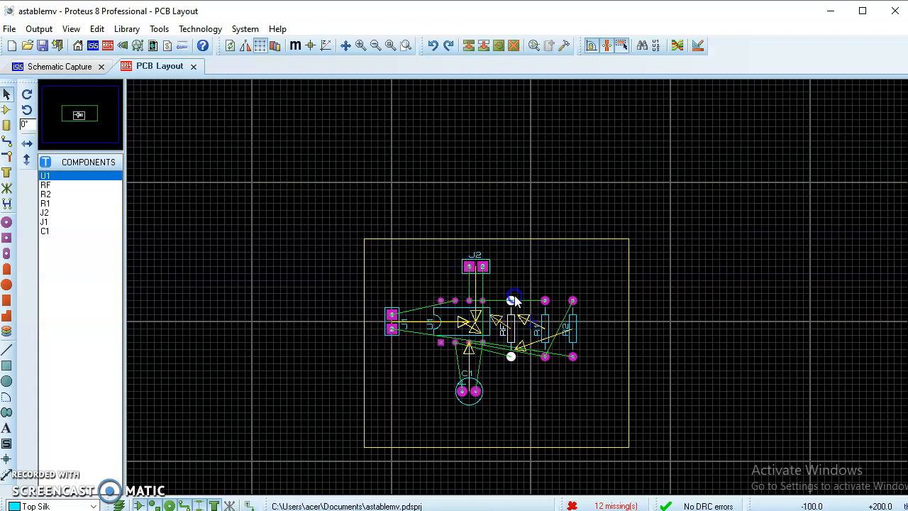
drag(512, 301, 517, 300)
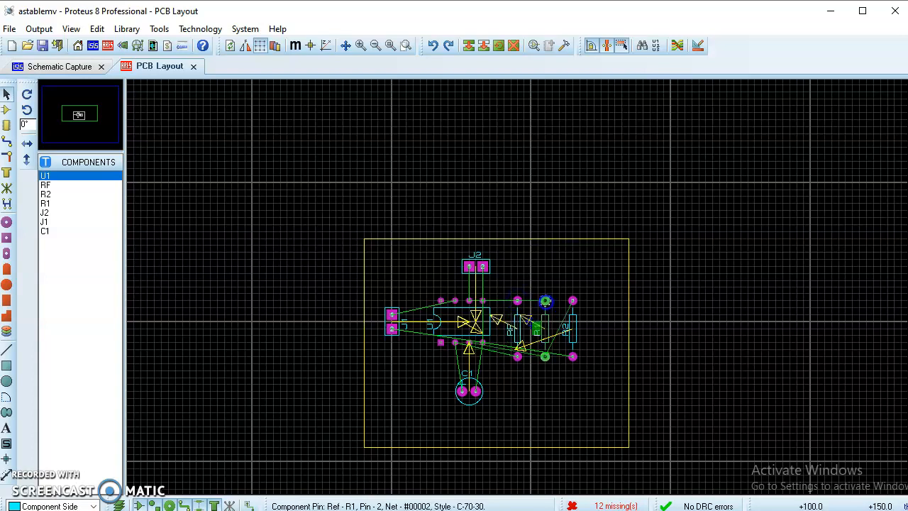
double_click(545, 301)
click(528, 320)
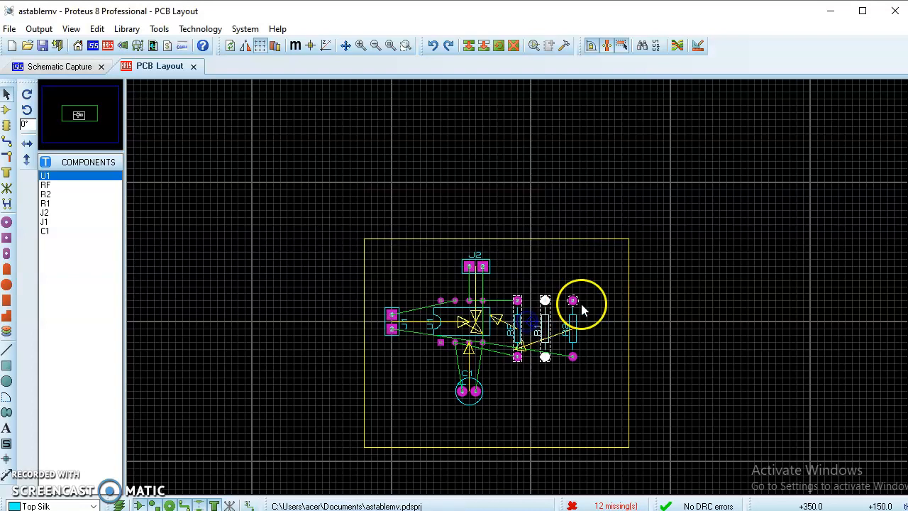
click(575, 301)
drag(573, 301, 579, 300)
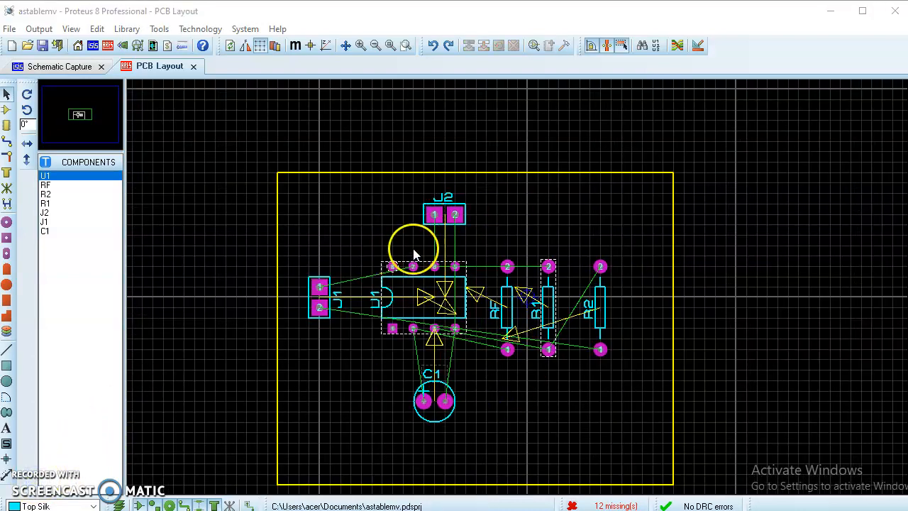
Step: Compare the layout's unrouted connections between U1 and the surrounding components with the wiring in the schematic
click(381, 287)
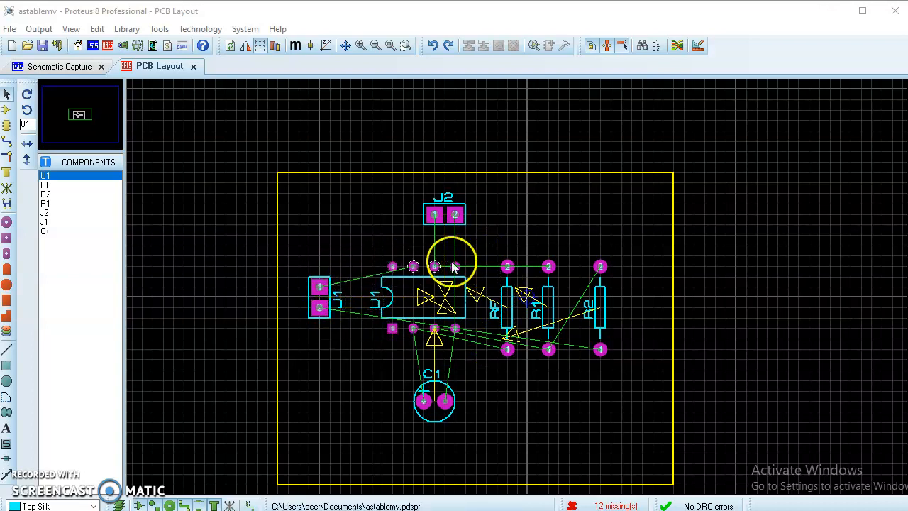
click(547, 282)
click(445, 297)
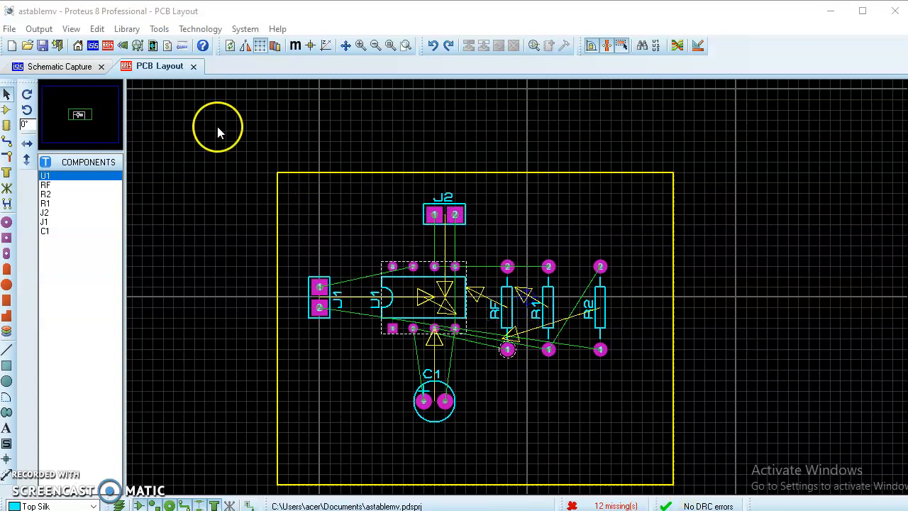
click(77, 71)
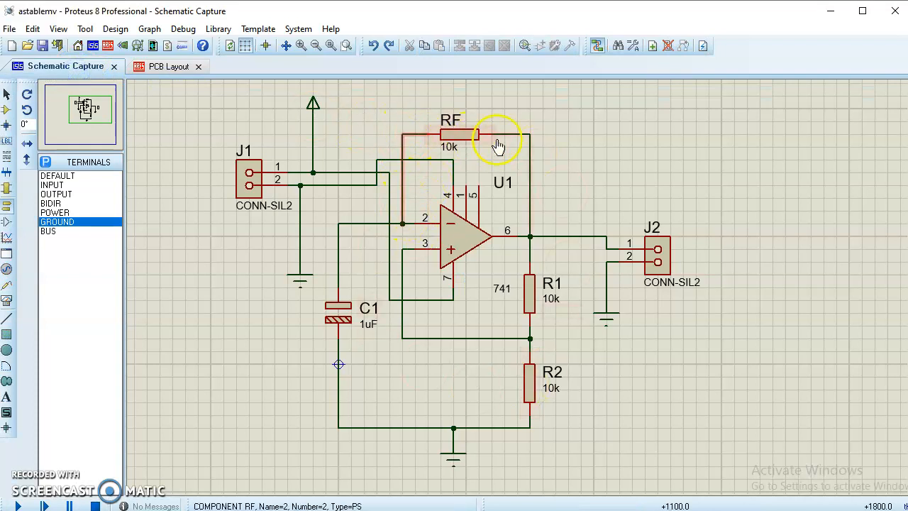
click(163, 66)
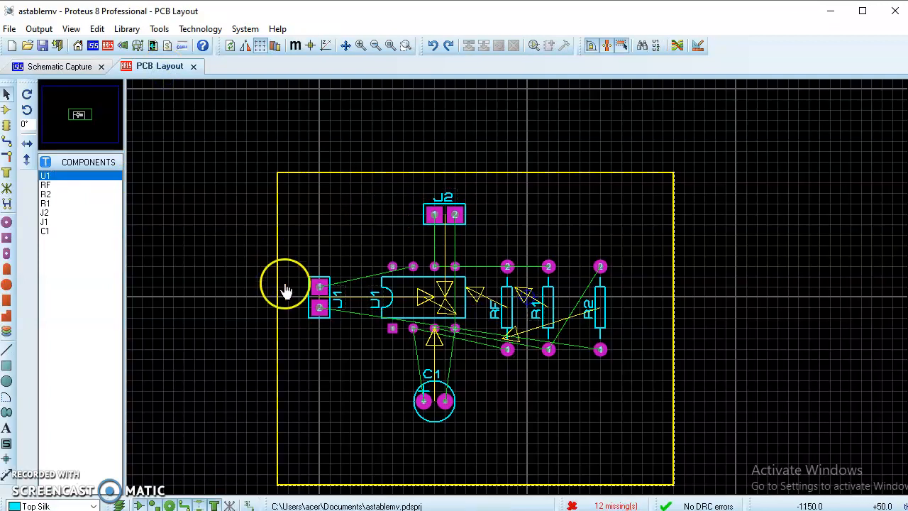
Step: Move J1 slightly up beside U1
click(320, 288)
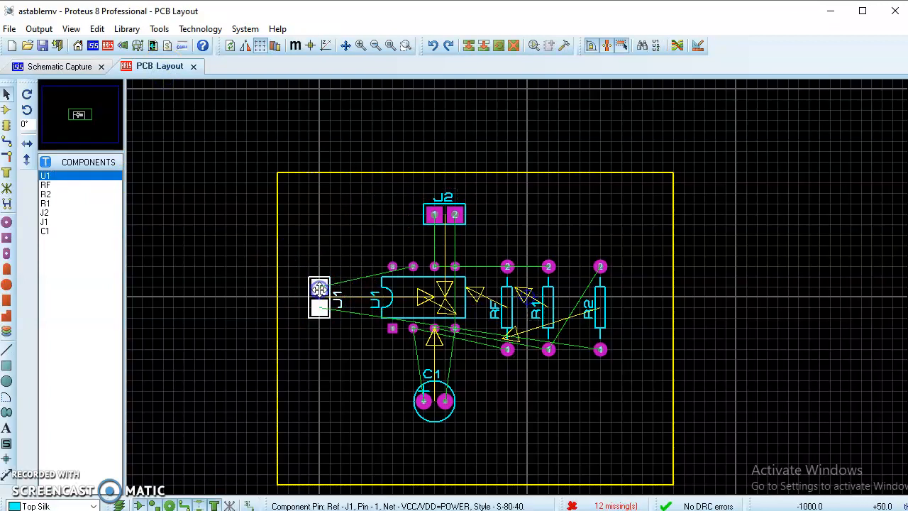
drag(319, 288, 319, 277)
click(350, 383)
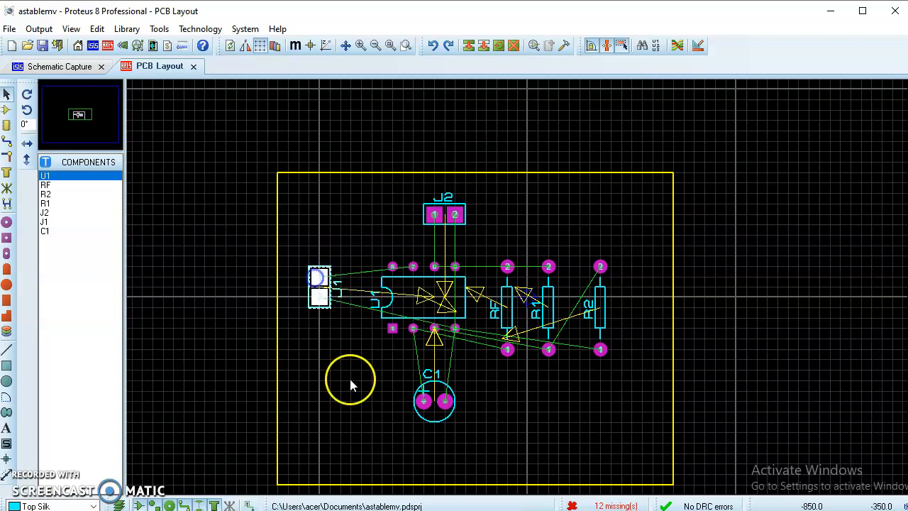